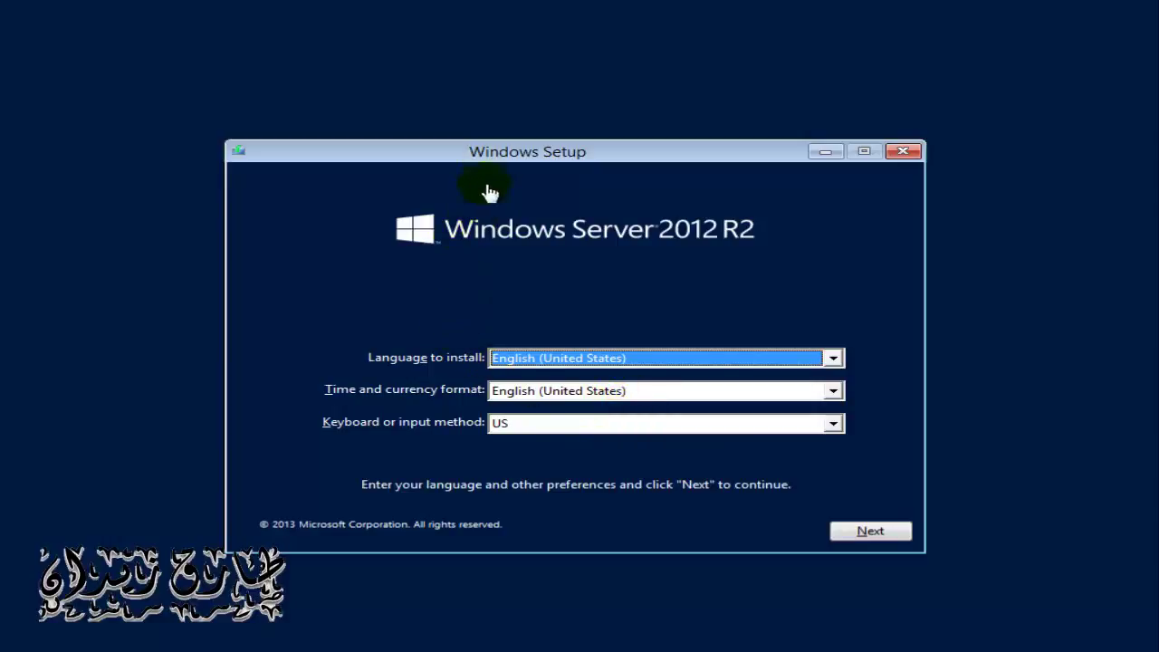
Step: Keep the English (United States) language settings and start the installation with Install now
{"action": "left_click", "coordinate": [833, 358]}
{"action": "left_click", "coordinate": [839, 359]}
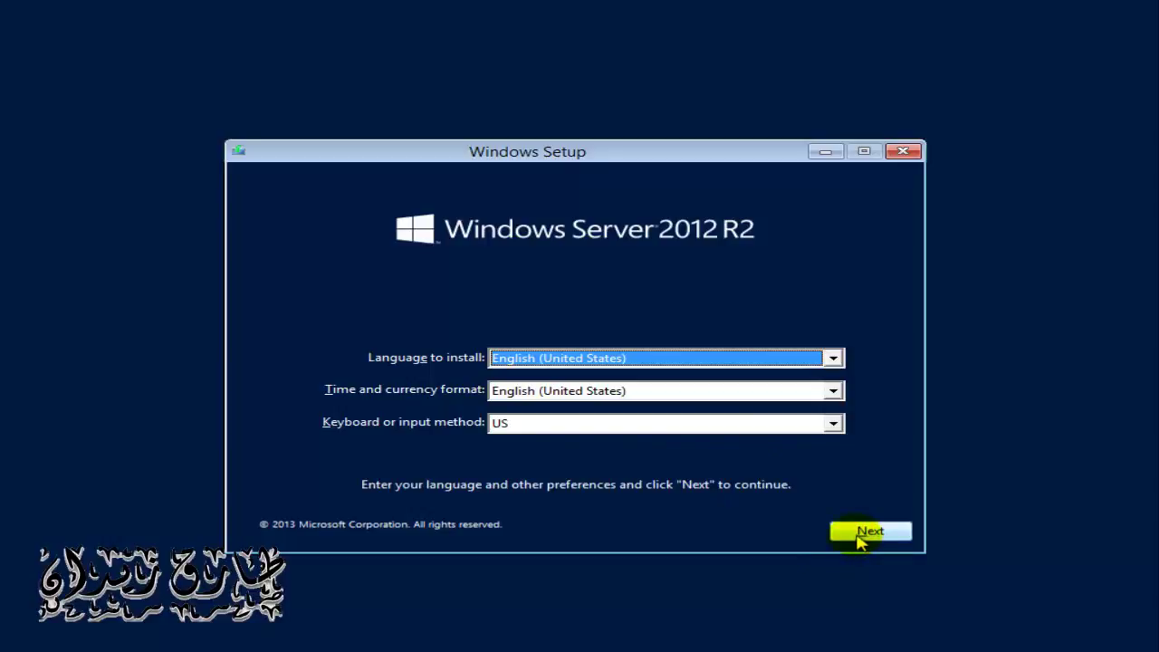
{"action": "left_click", "coordinate": [860, 534]}
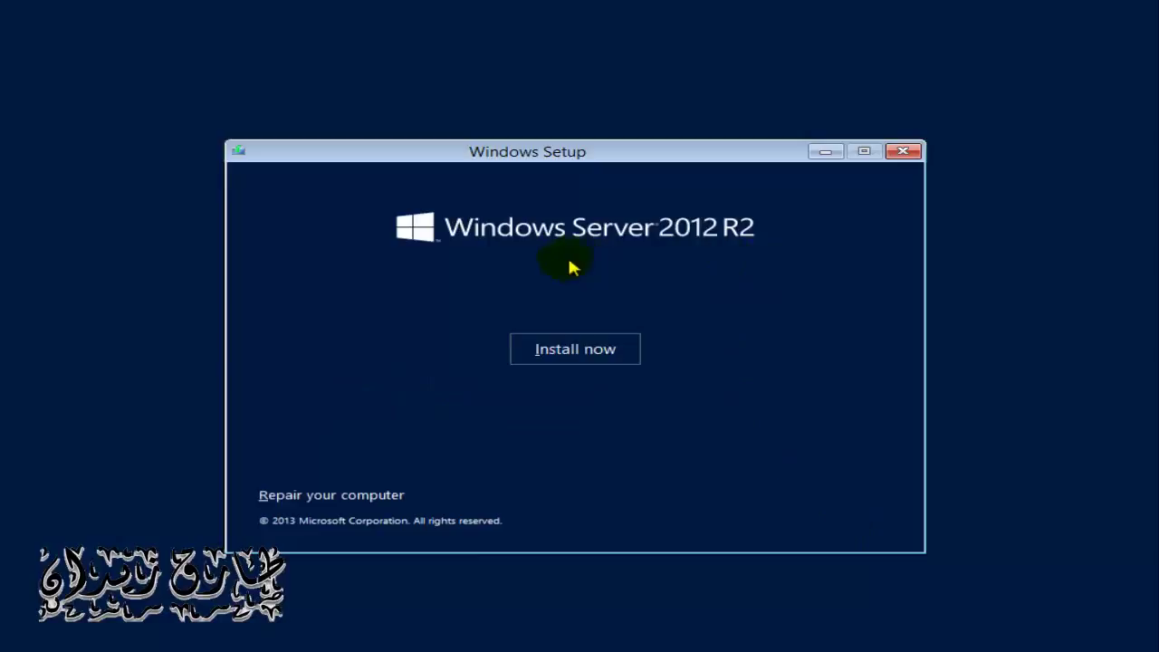
{"action": "left_click", "coordinate": [561, 359]}
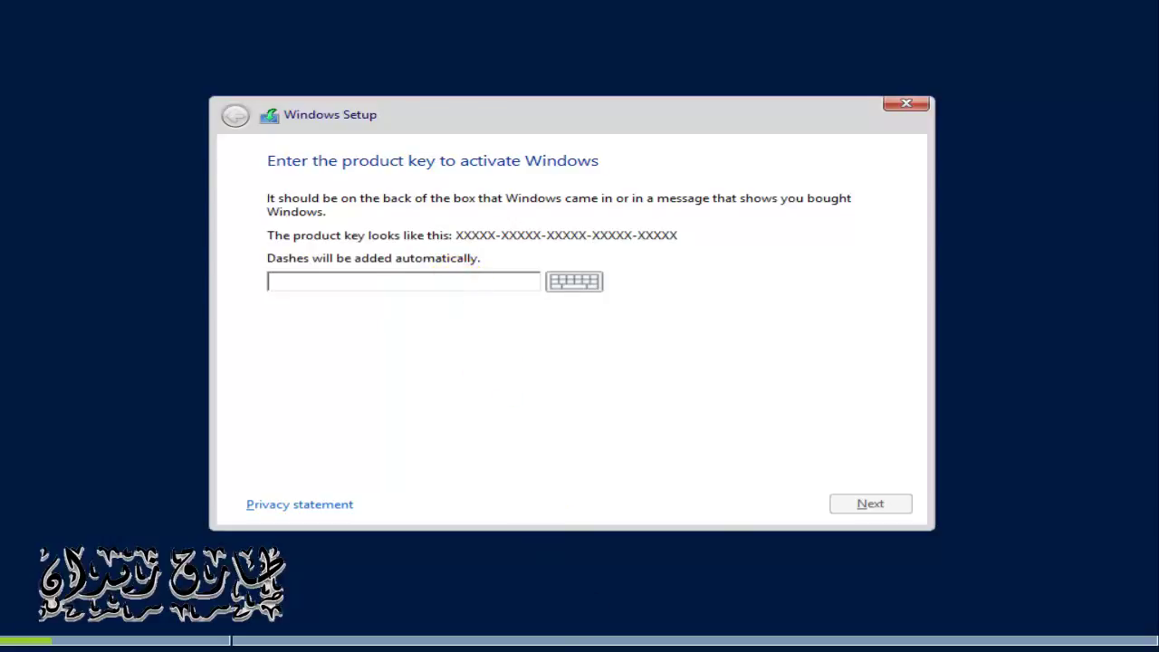
Step: Copy the Server Datacenter product key from the Notepad keys file
{"action": "left_click", "coordinate": [595, 643]}
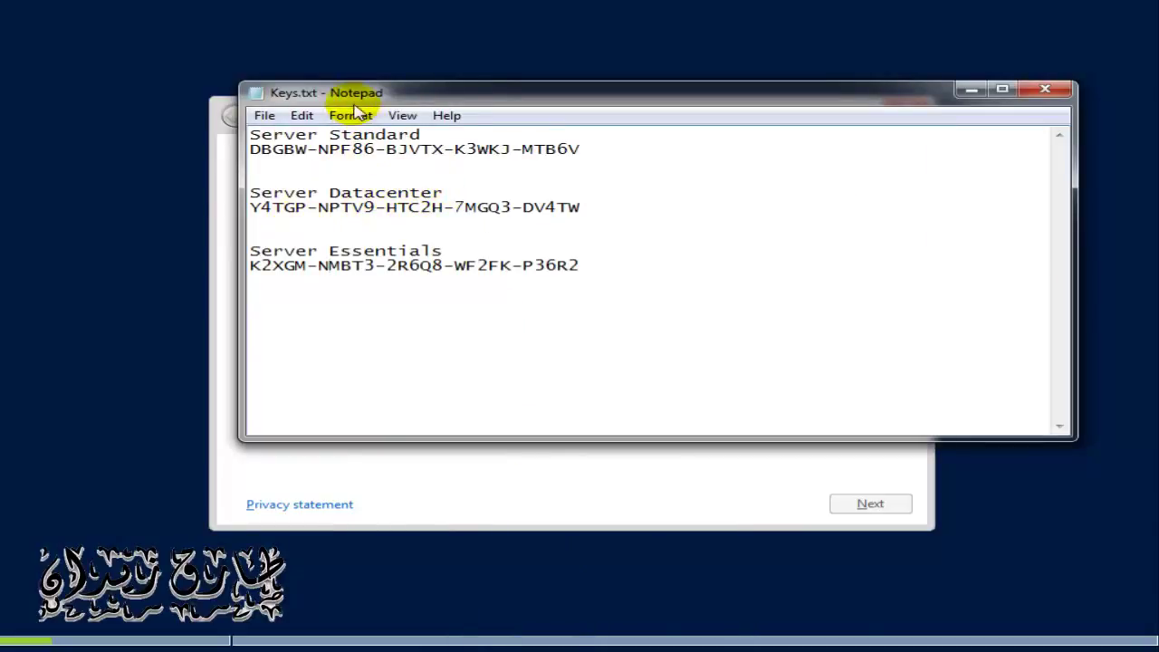
{"action": "left_click_drag", "start_coordinate": [355, 92], "coordinate": [600, 43]}
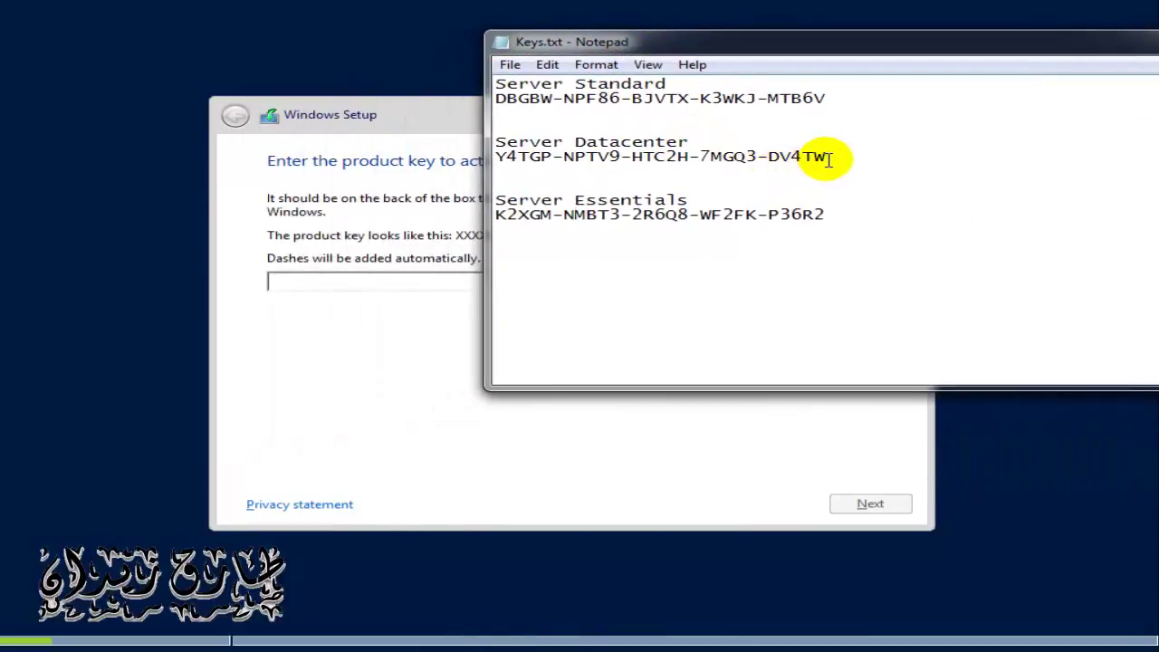
{"action": "left_click_drag", "start_coordinate": [827, 159], "coordinate": [496, 159]}
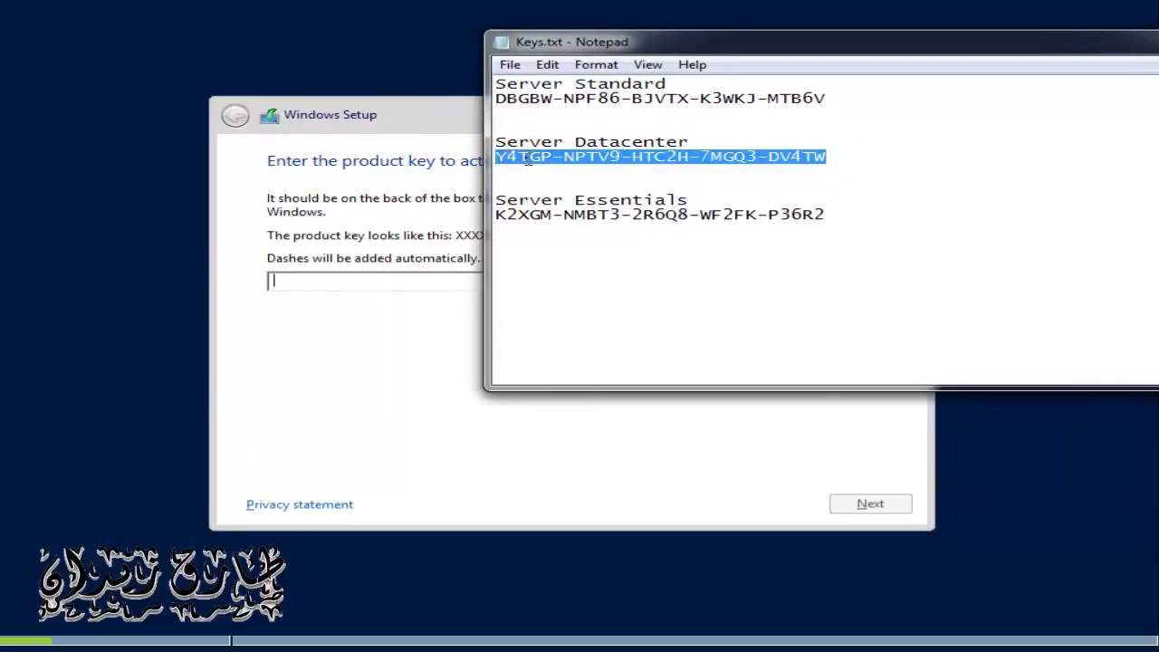
{"action": "right_click", "coordinate": [528, 159]}
{"action": "left_click", "coordinate": [605, 220]}
Step: Try pasting the key into Setup's product key field, then close the keys file and return to Setup
{"action": "left_click", "coordinate": [422, 281]}
{"action": "right_click", "coordinate": [423, 283]}
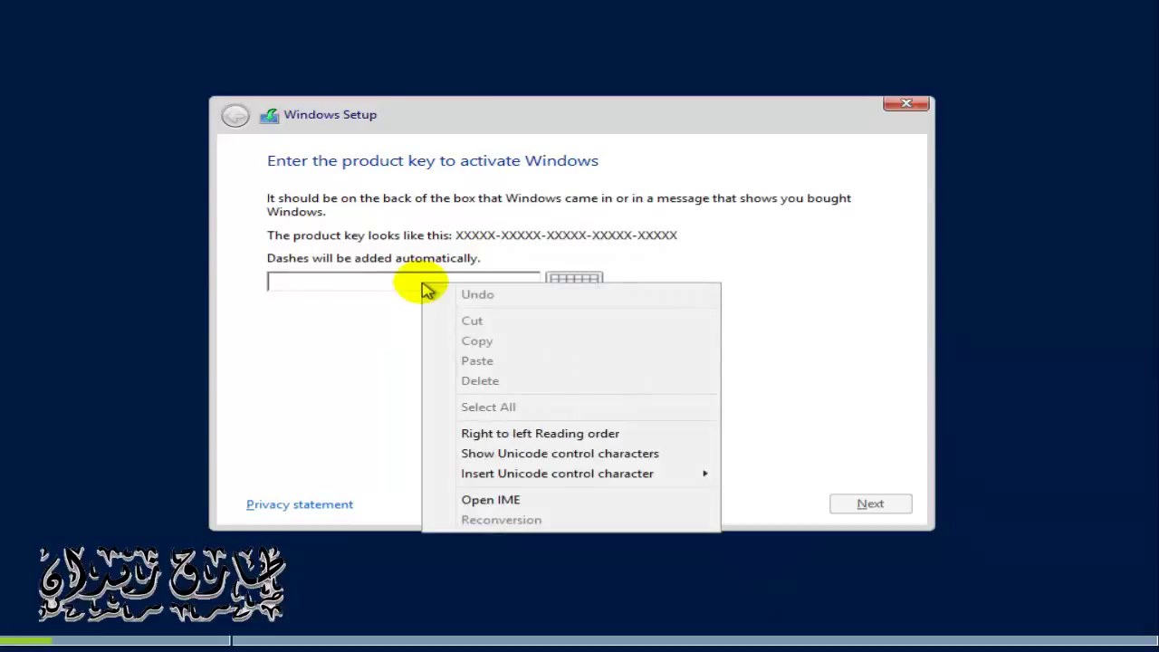
{"action": "left_click", "coordinate": [391, 283]}
{"action": "right_click", "coordinate": [381, 281]}
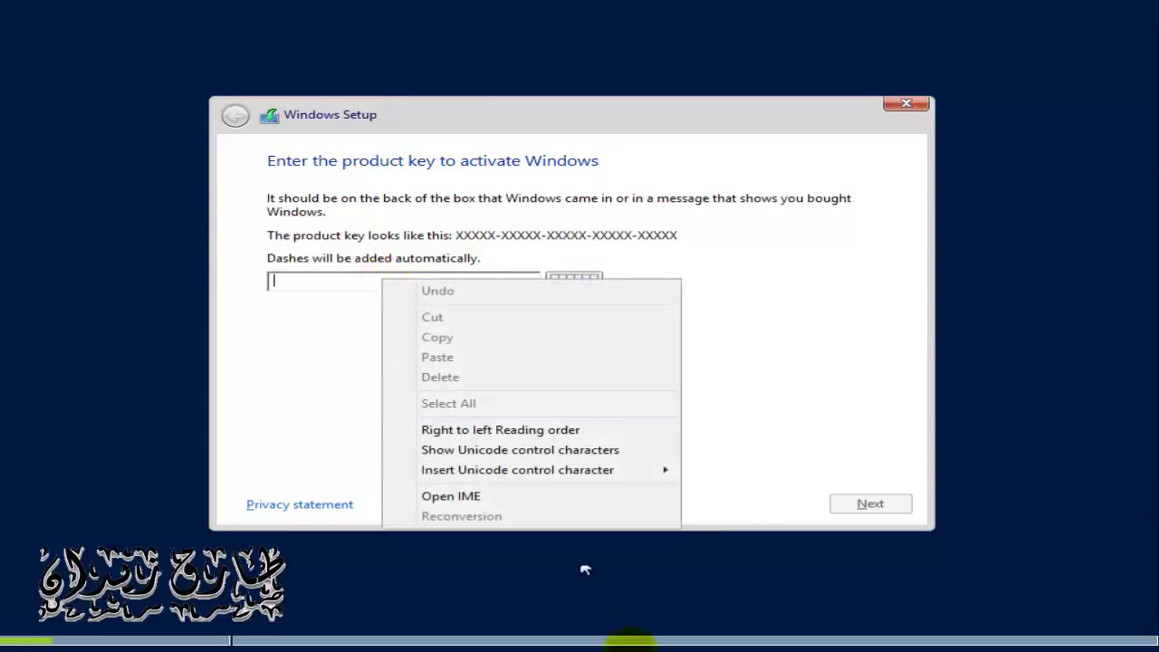
{"action": "key", "text": "alt+Tab"}
{"action": "left_click_drag", "start_coordinate": [735, 43], "coordinate": [724, 5]}
{"action": "left_click", "coordinate": [352, 291]}
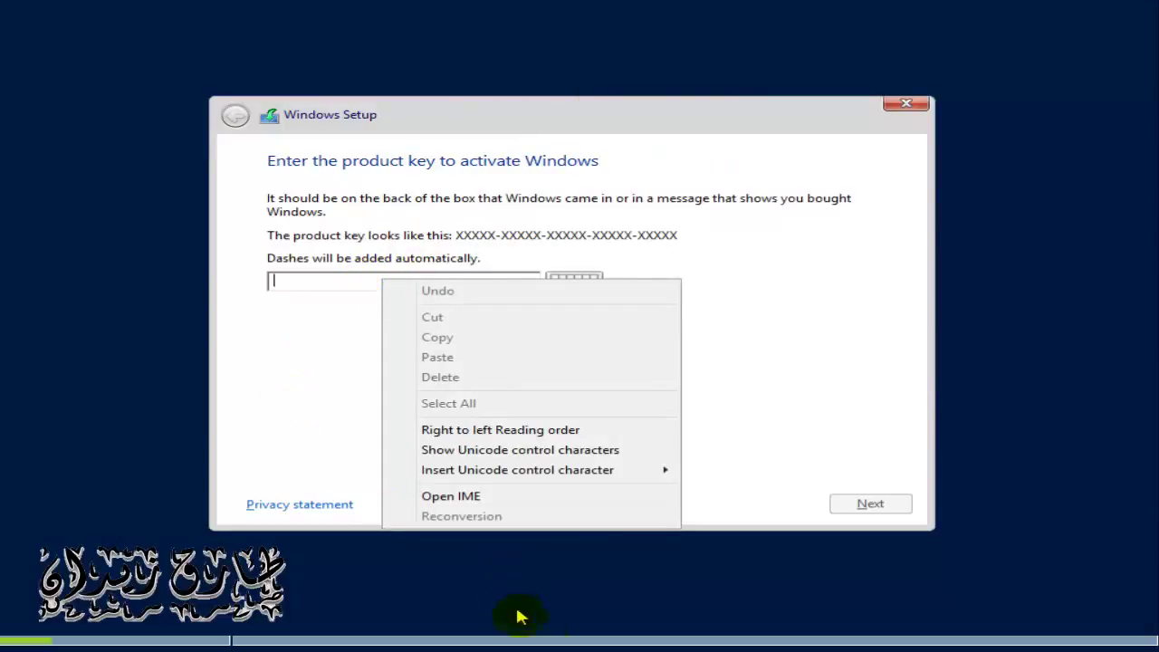
{"action": "left_click", "coordinate": [217, 397]}
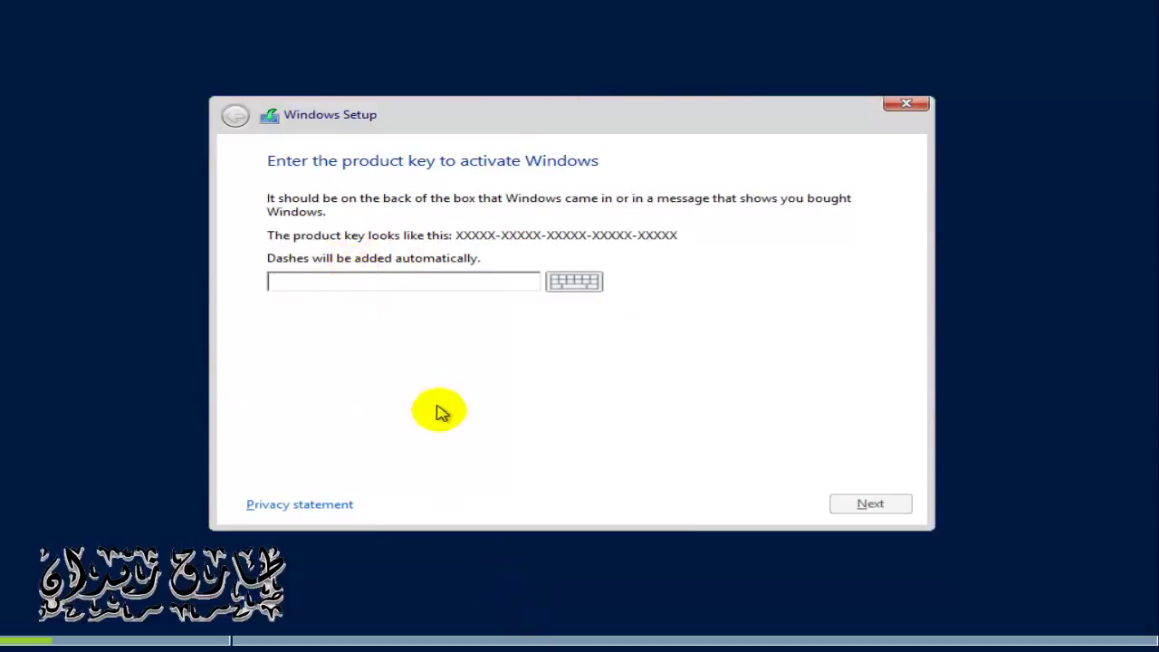
{"action": "key", "text": "alt+Tab"}
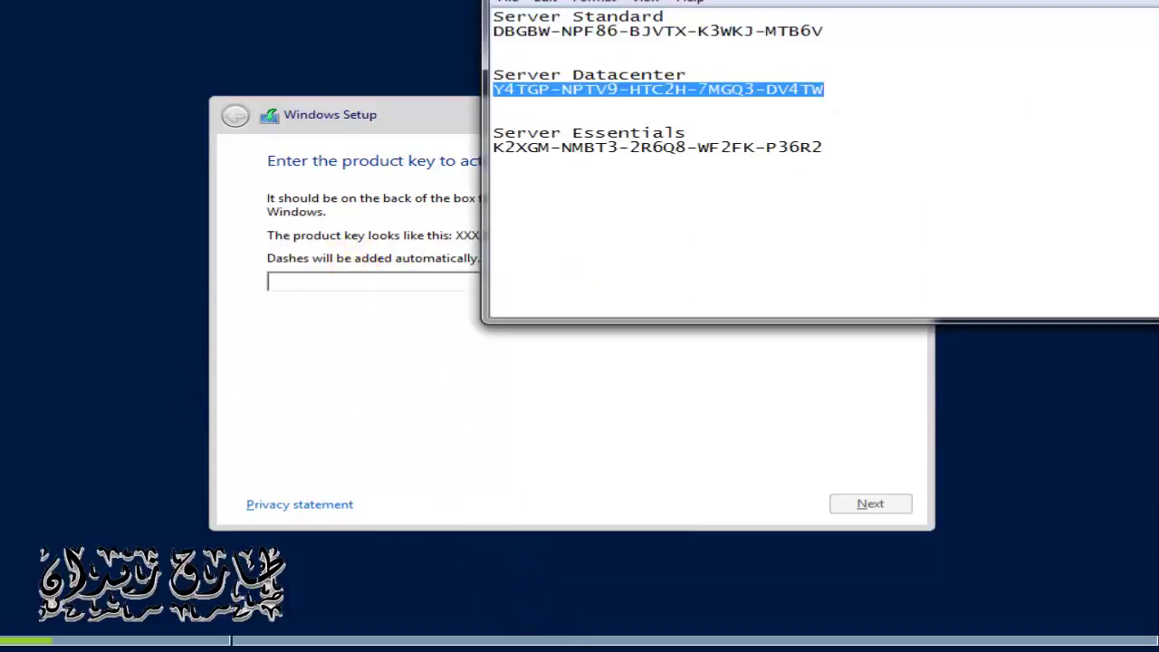
{"action": "key", "text": "alt+F4"}
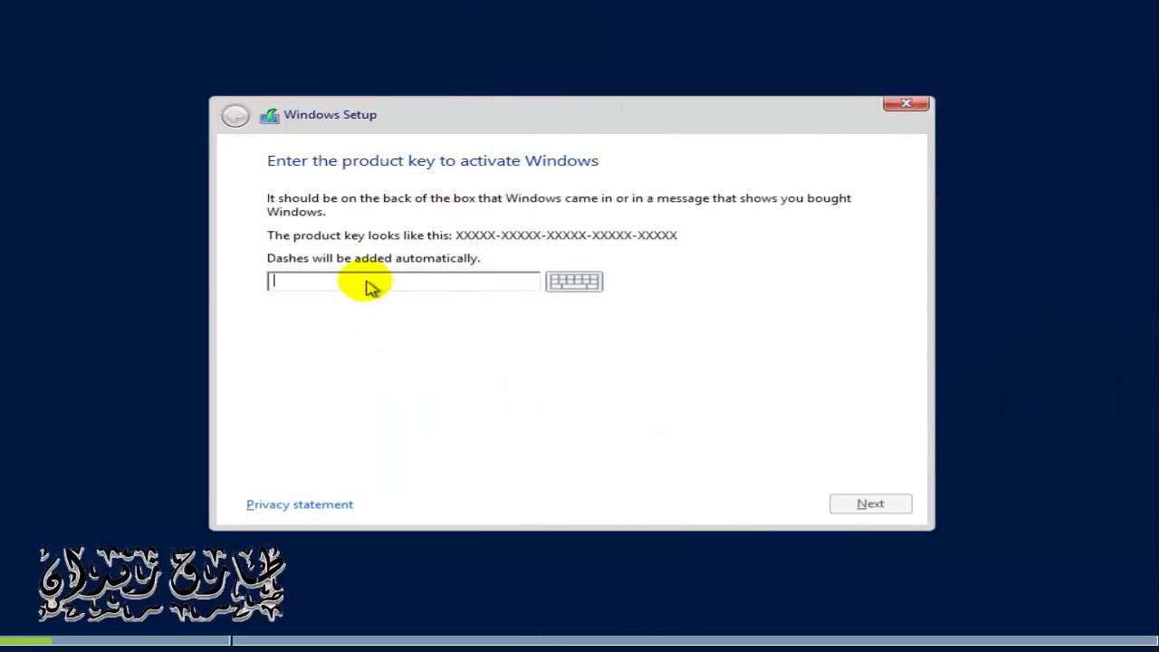
Step: Type the first groups of the Datacenter product key, reading them from the keys file
{"action": "type", "text": "Y4TG"}
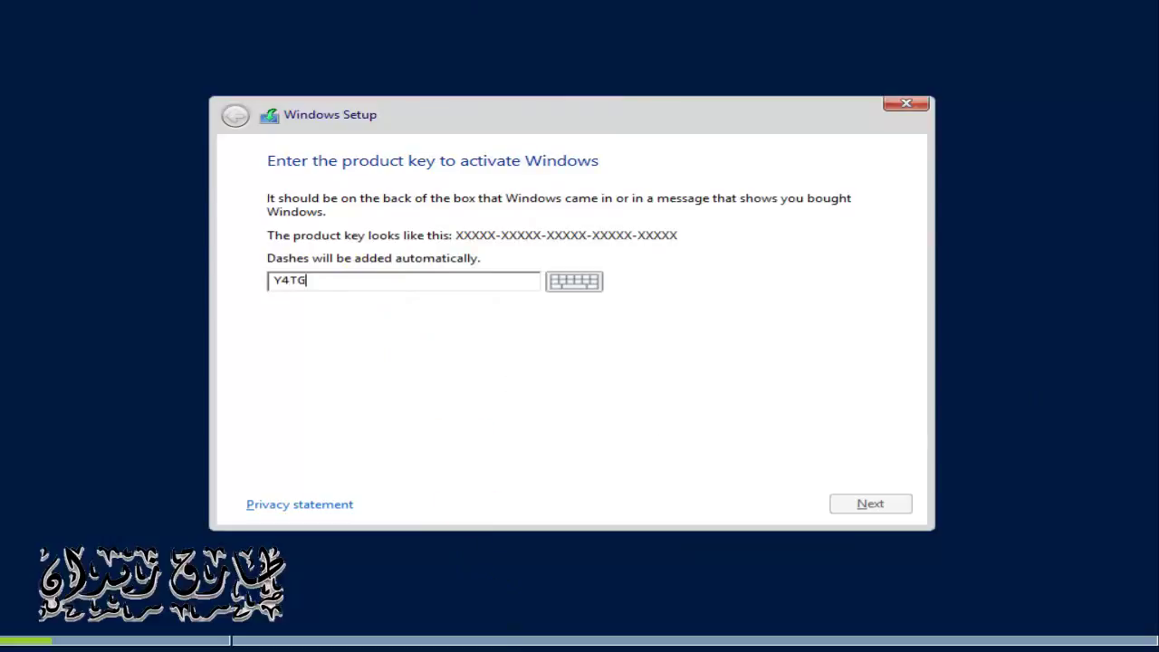
{"action": "key", "text": "alt+Tab"}
{"action": "key", "text": "alt+Tab"}
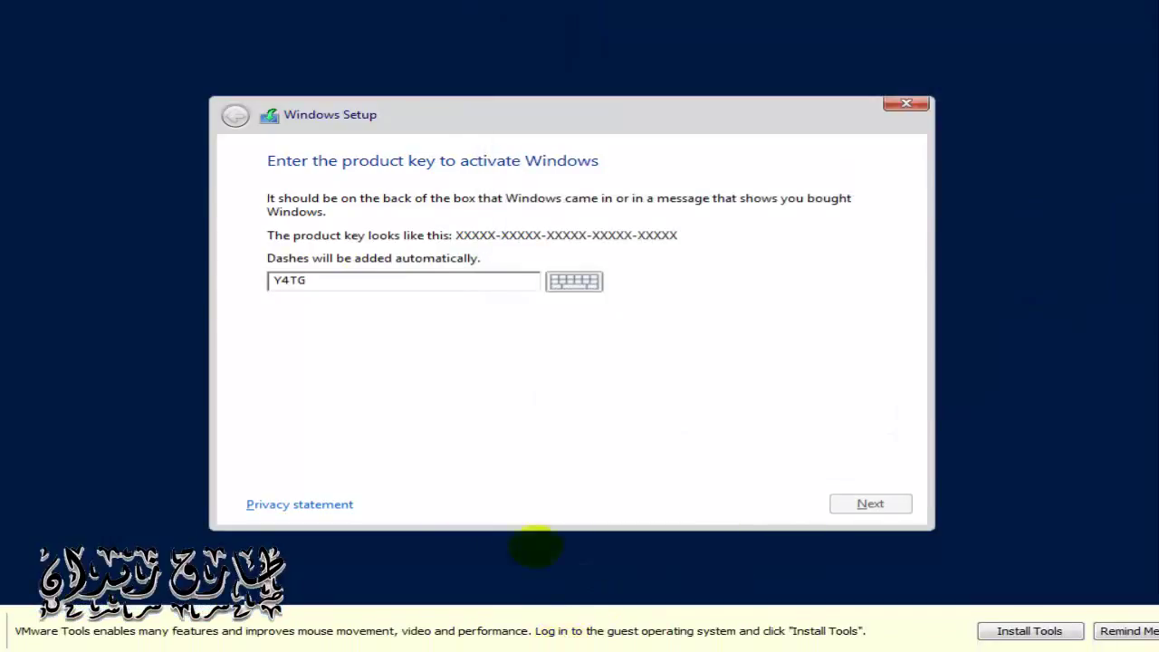
{"action": "left_click", "coordinate": [411, 280]}
{"action": "type", "text": "P"}
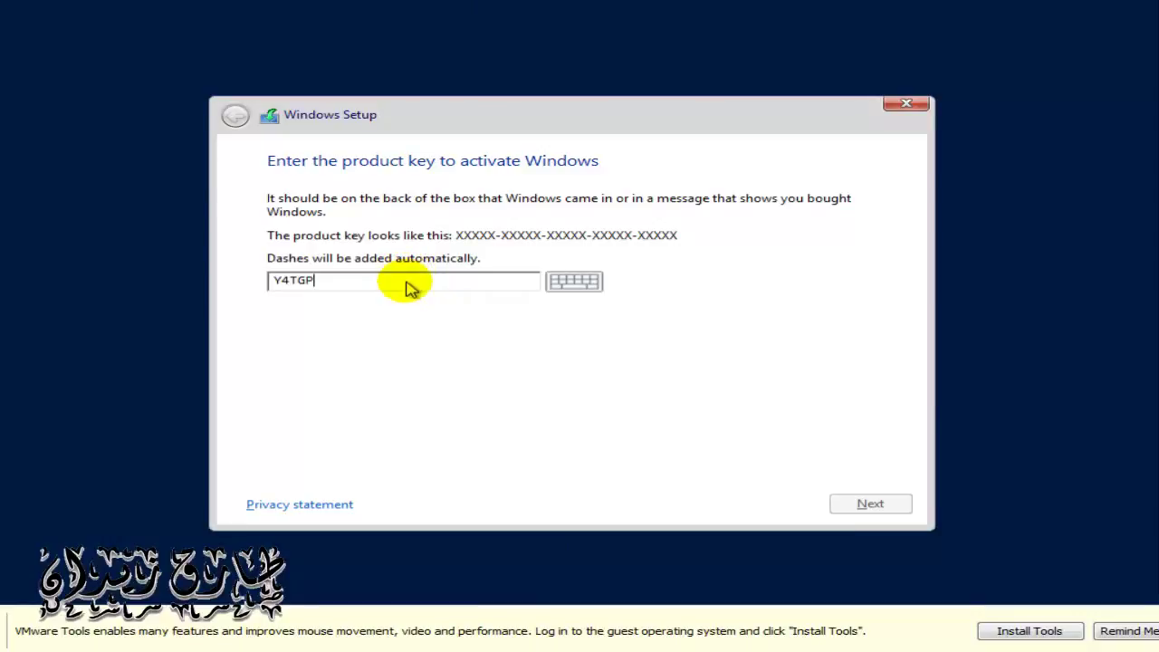
{"action": "key", "text": "alt+Tab"}
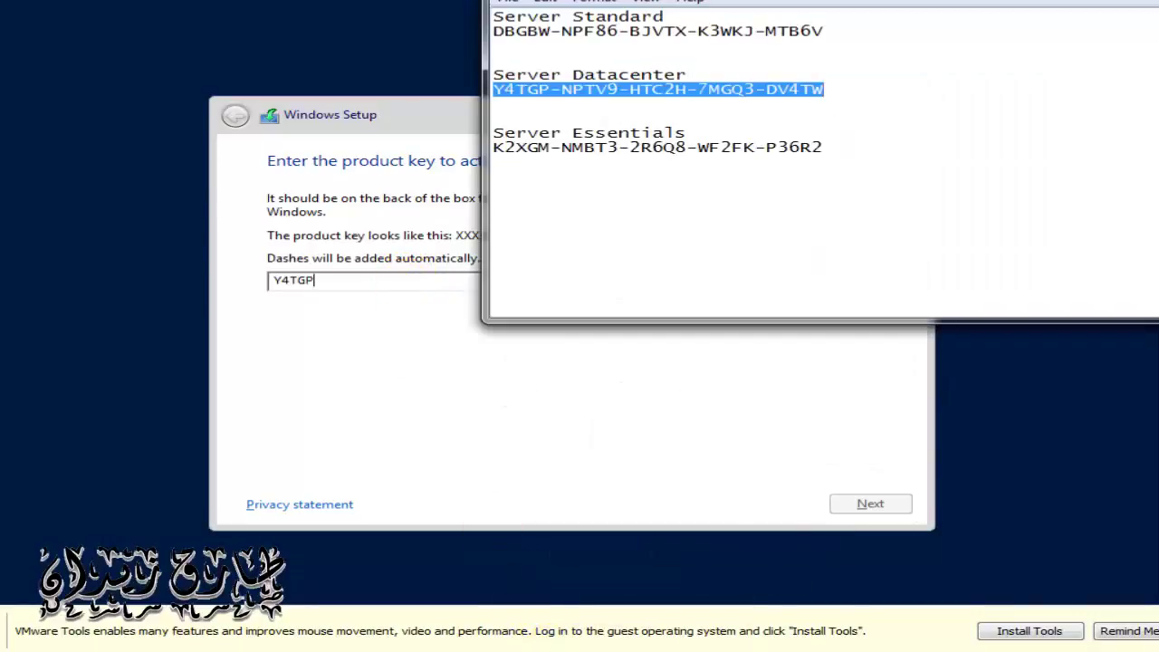
{"action": "left_click", "coordinate": [396, 288]}
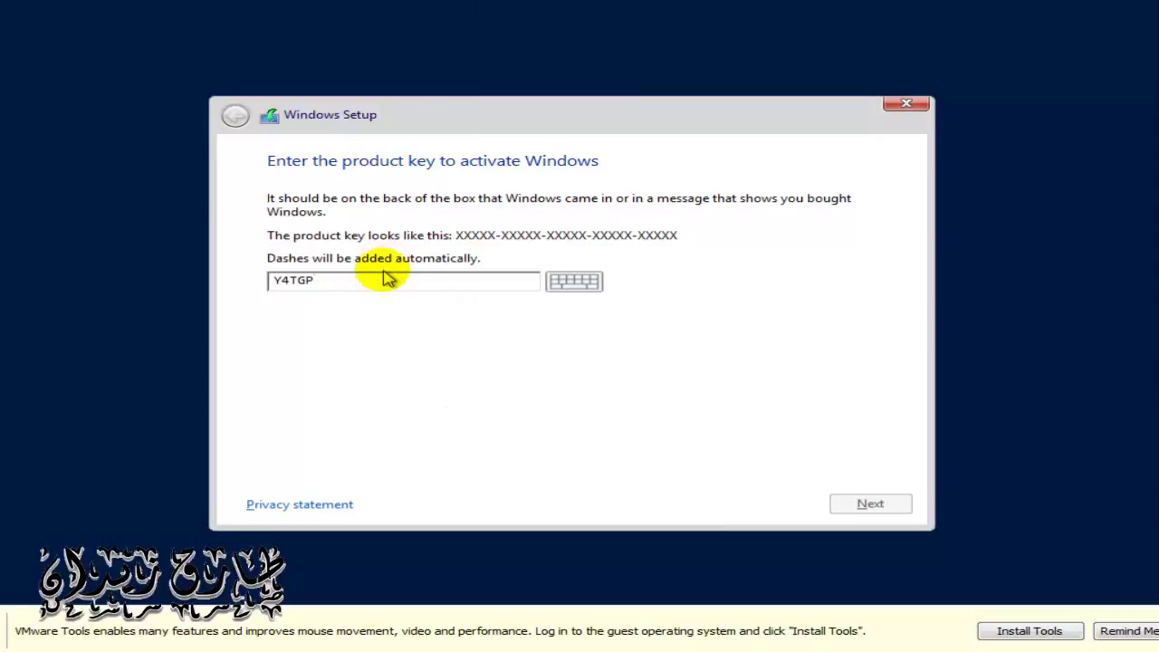
{"action": "type", "text": "NPTV9"}
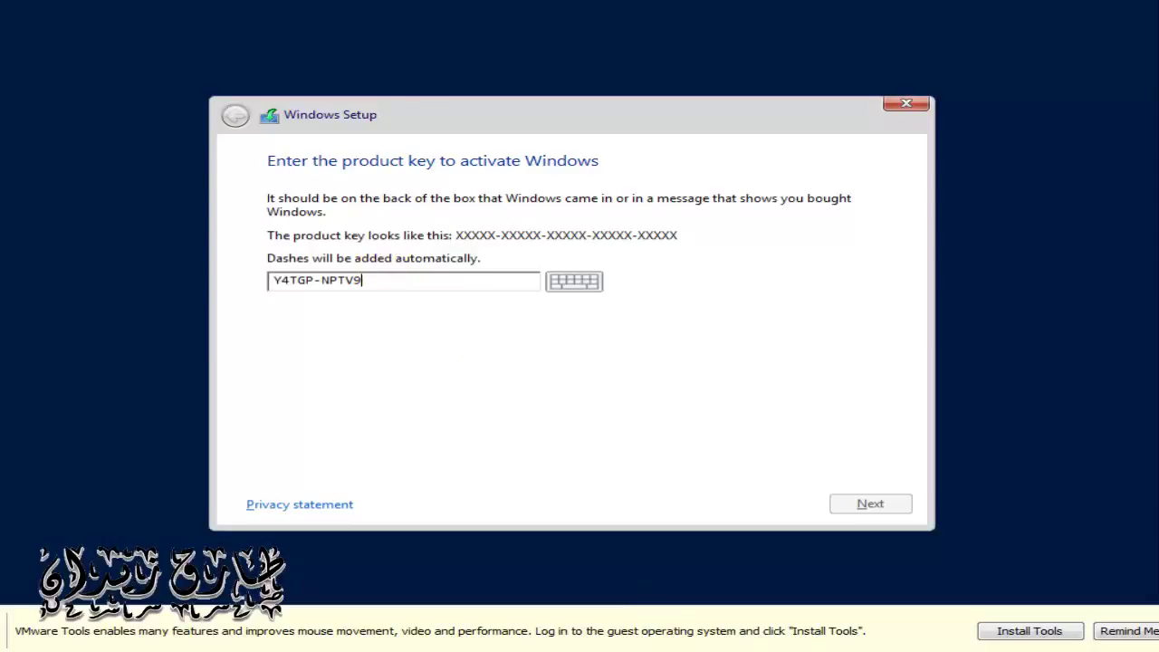
{"action": "key", "text": "alt+Tab"}
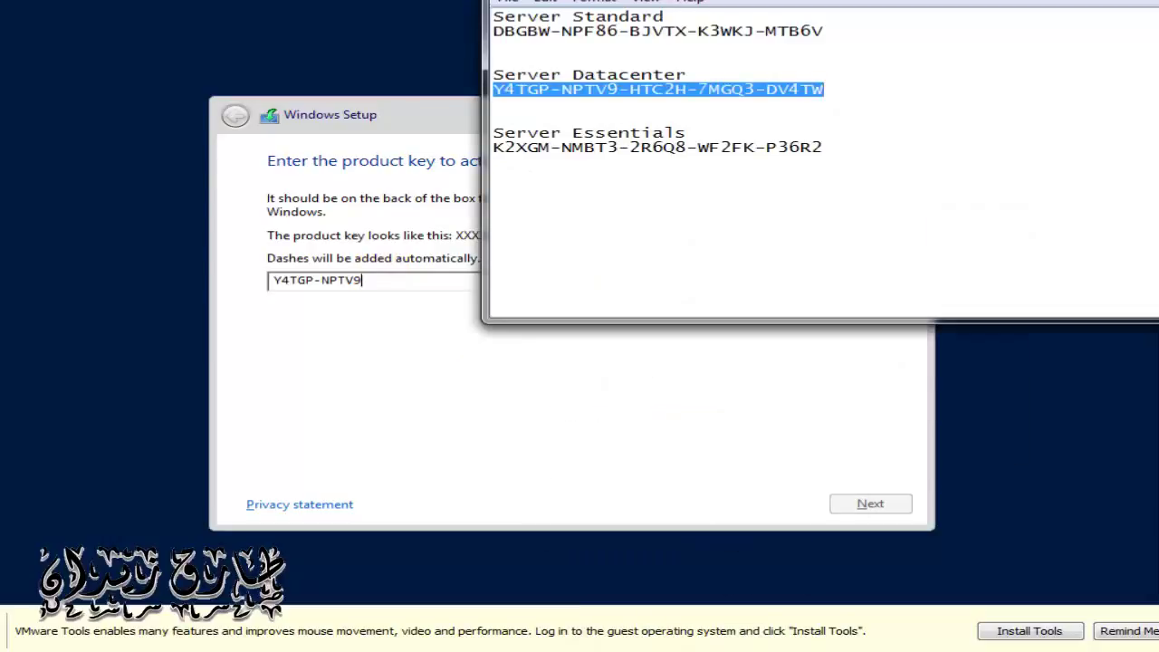
{"action": "key", "text": "alt+Tab"}
Step: Enter the remaining groups of the Datacenter product key and submit it
{"action": "type", "text": "H"}
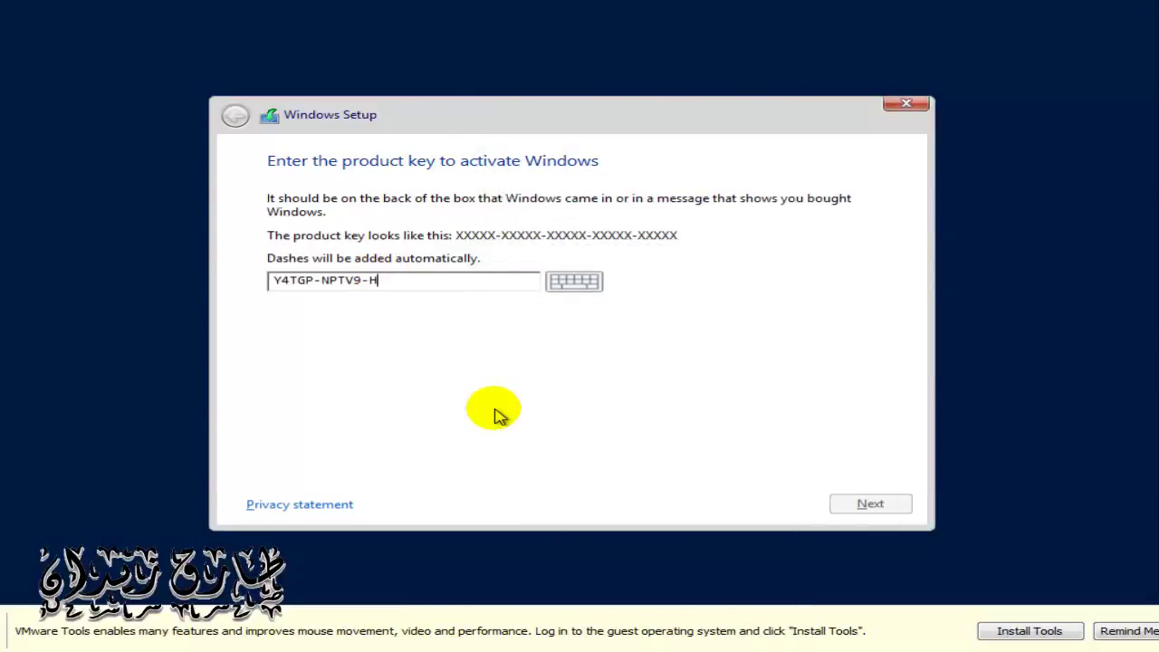
{"action": "type", "text": "TC2H"}
{"action": "key", "text": "alt+Tab"}
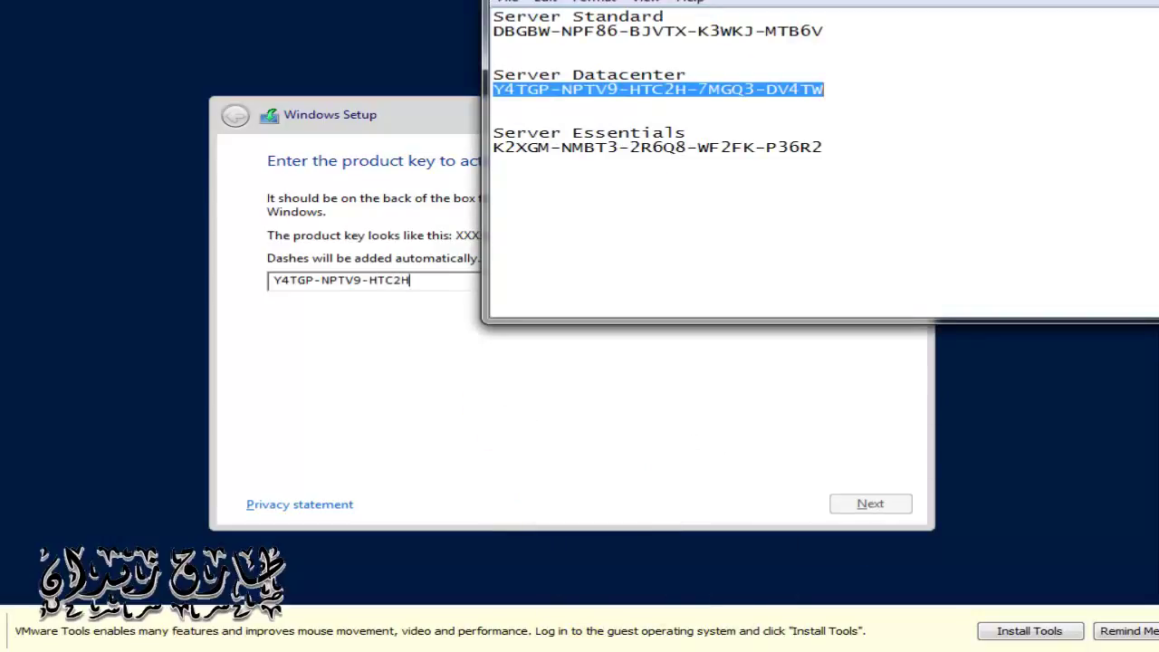
{"action": "key", "text": "alt+Tab"}
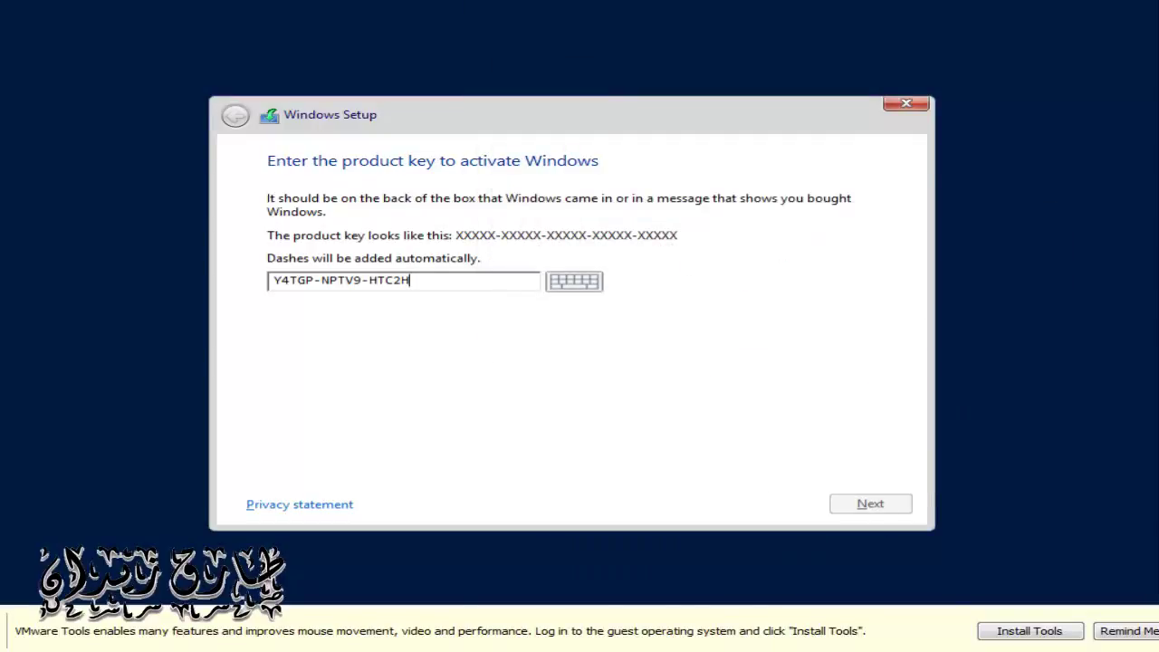
{"action": "left_click", "coordinate": [505, 290]}
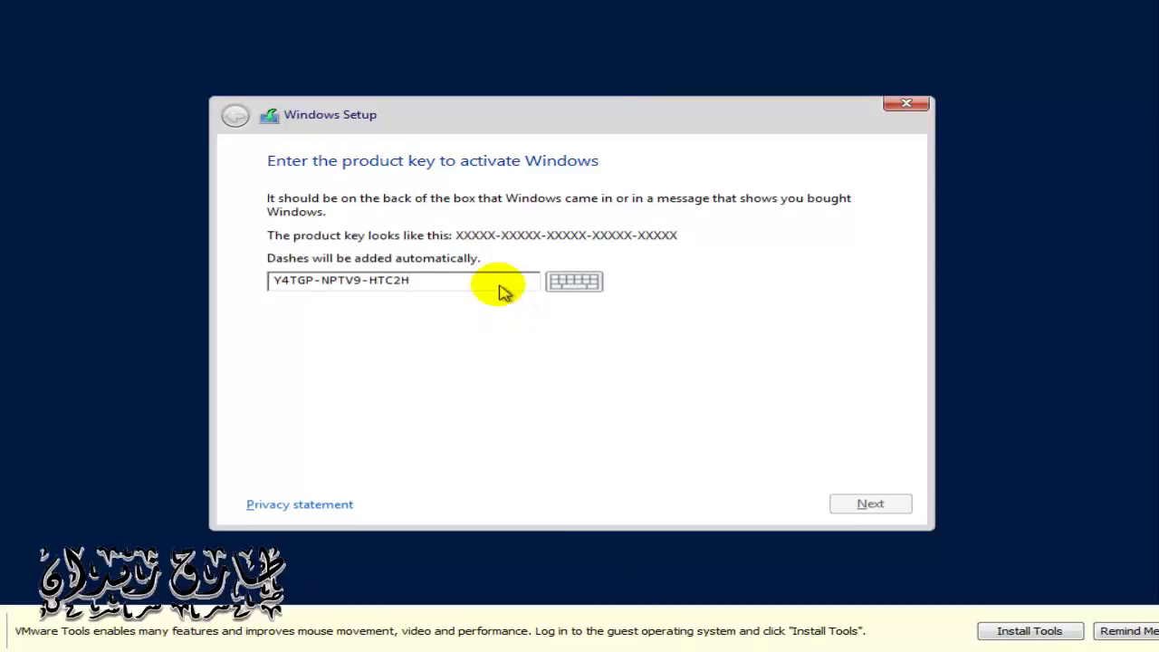
{"action": "type", "text": "7MGQ3"}
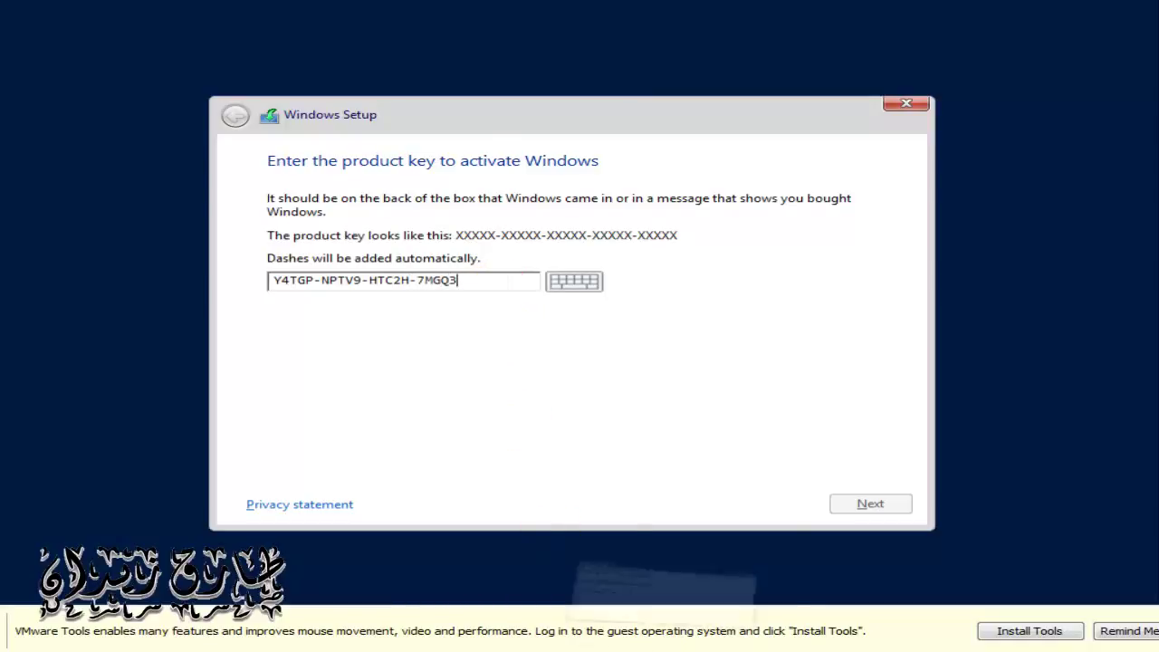
{"action": "left_click", "coordinate": [664, 582]}
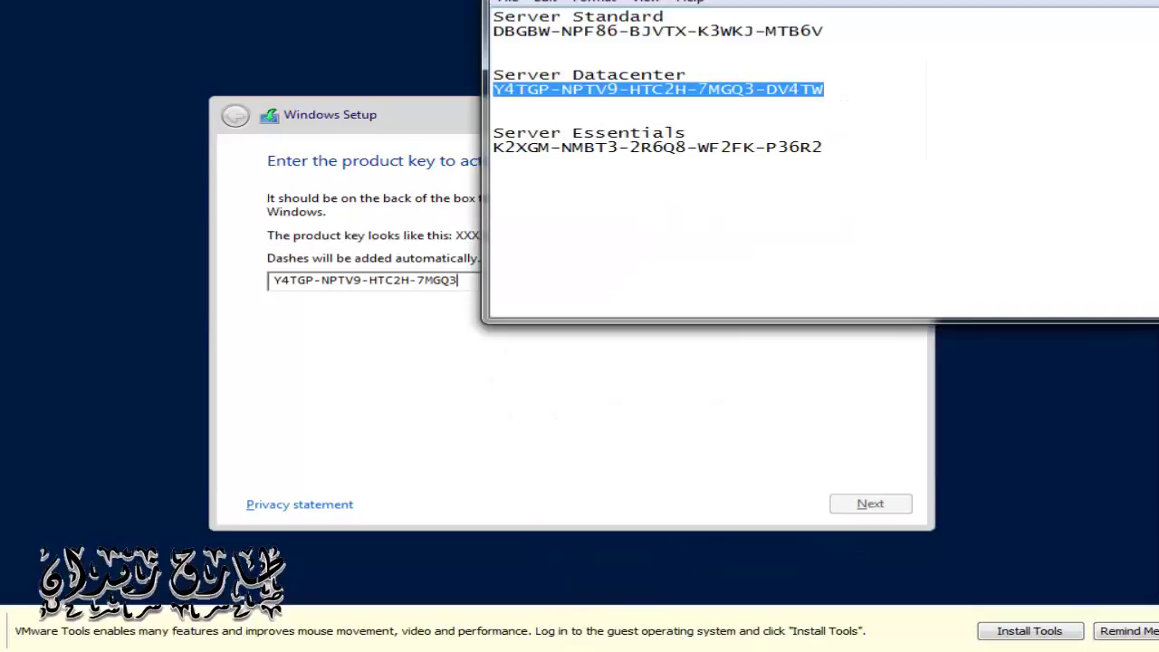
{"action": "key", "text": "alt+Tab"}
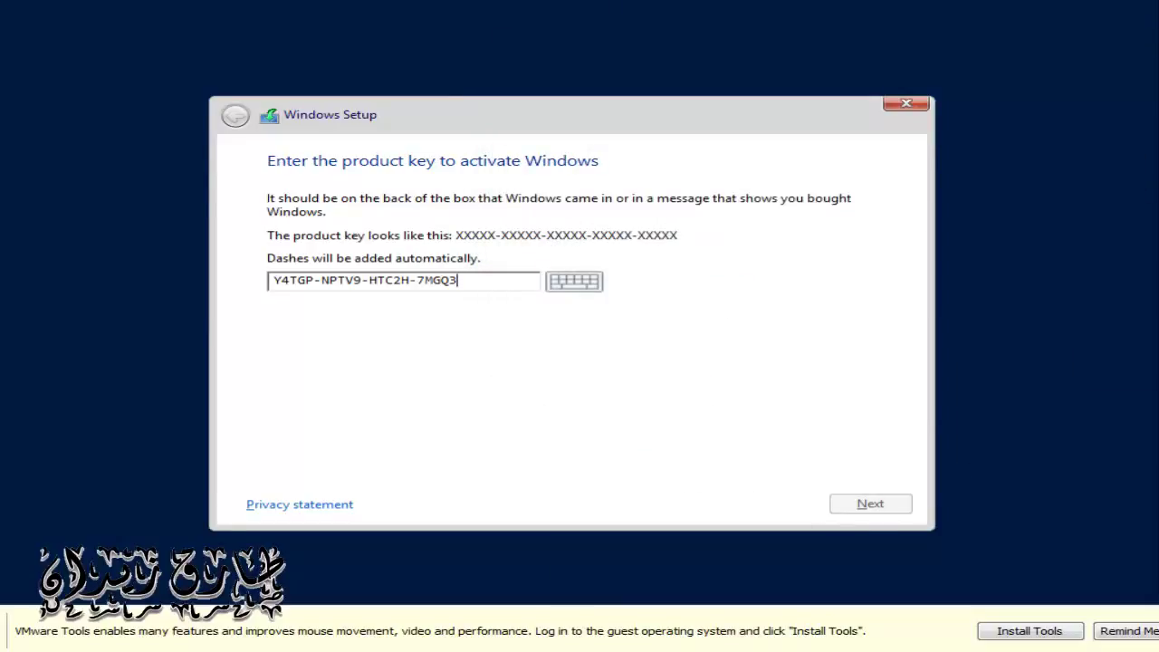
{"action": "type", "text": "D"}
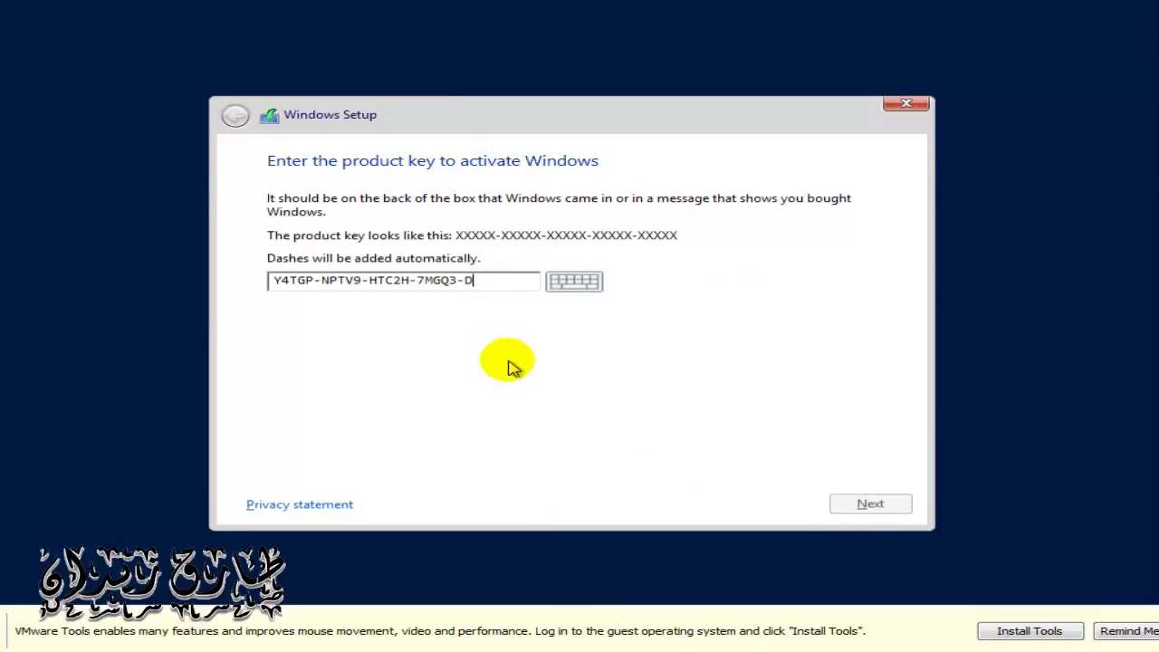
{"action": "type", "text": "V4TW"}
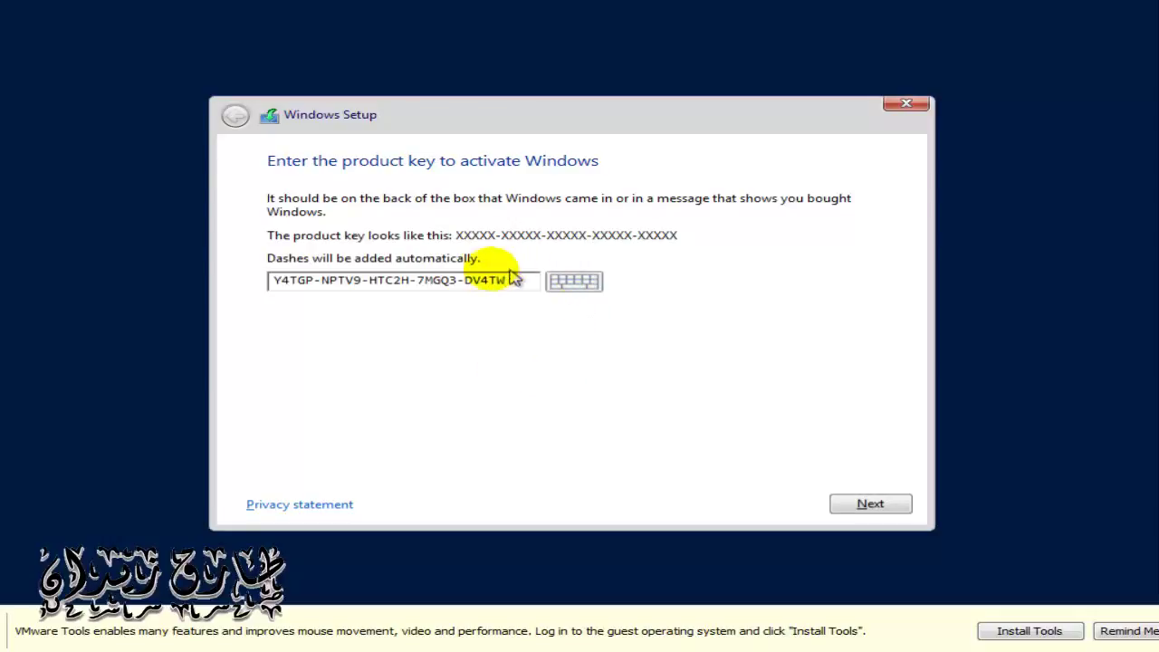
{"action": "left_click", "coordinate": [878, 505]}
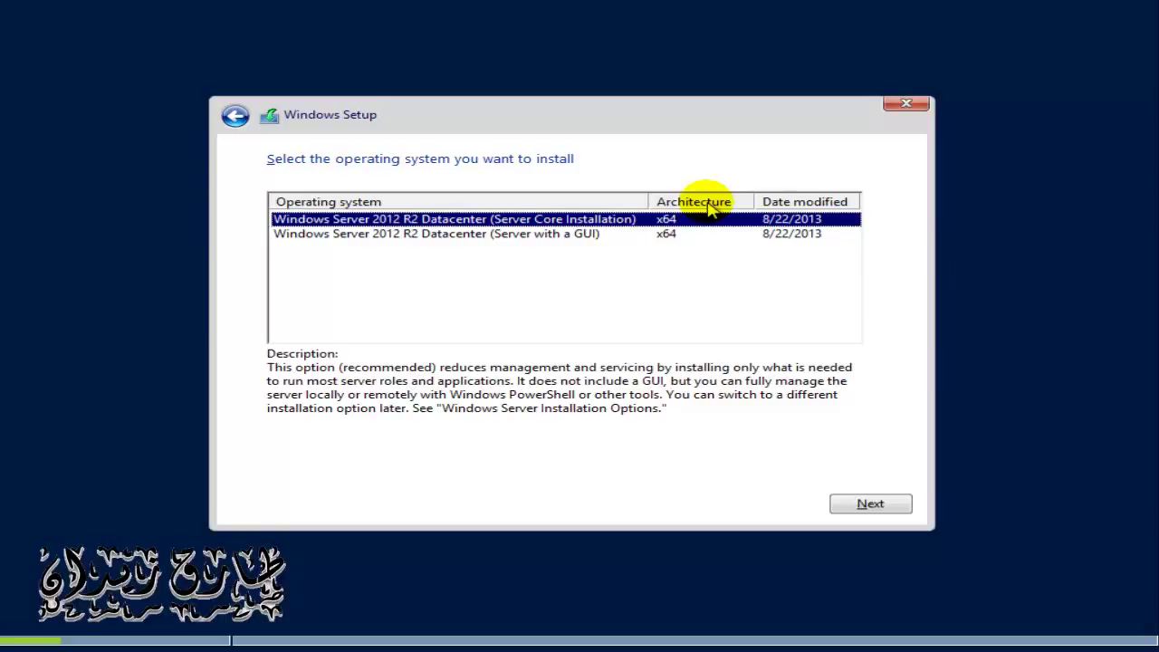
Step: Select Windows Server 2012 R2 Datacenter (Server with a GUI) and continue
{"action": "left_click", "coordinate": [550, 236]}
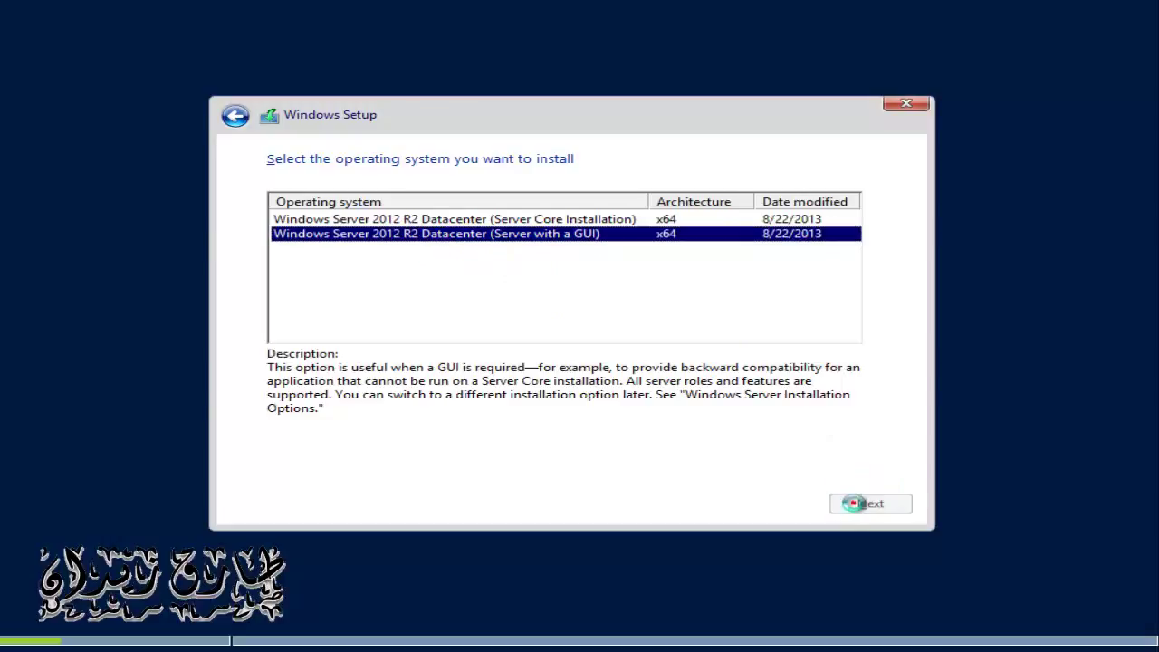
{"action": "left_click", "coordinate": [857, 503]}
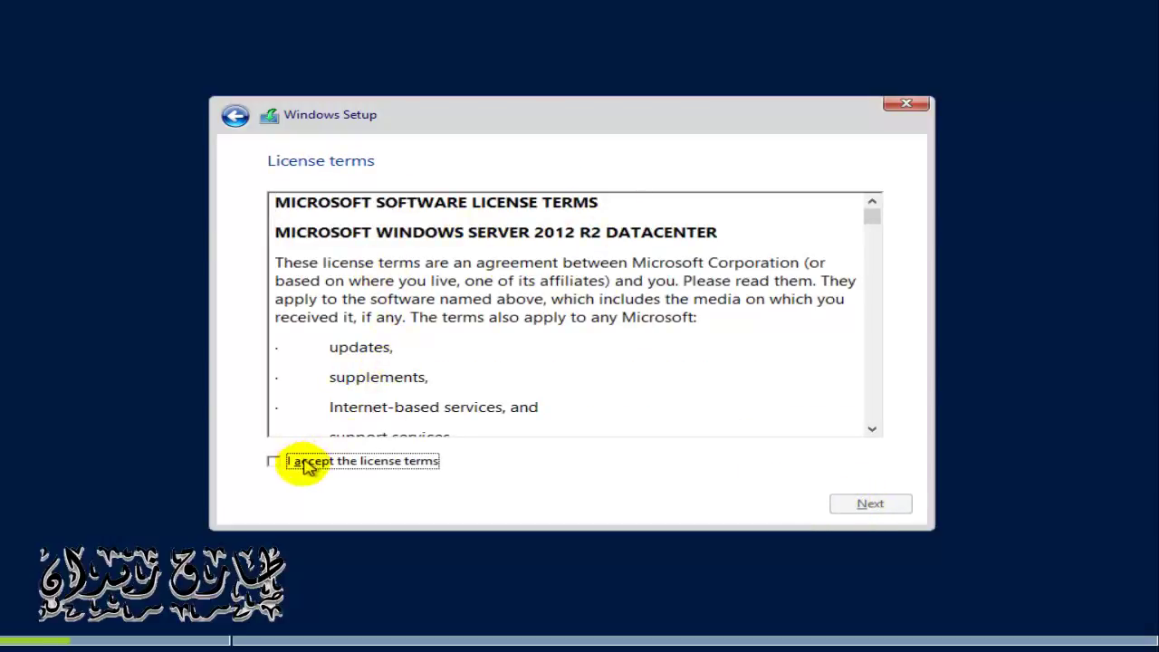
Step: Accept the Microsoft license terms and continue
{"action": "left_click", "coordinate": [349, 464]}
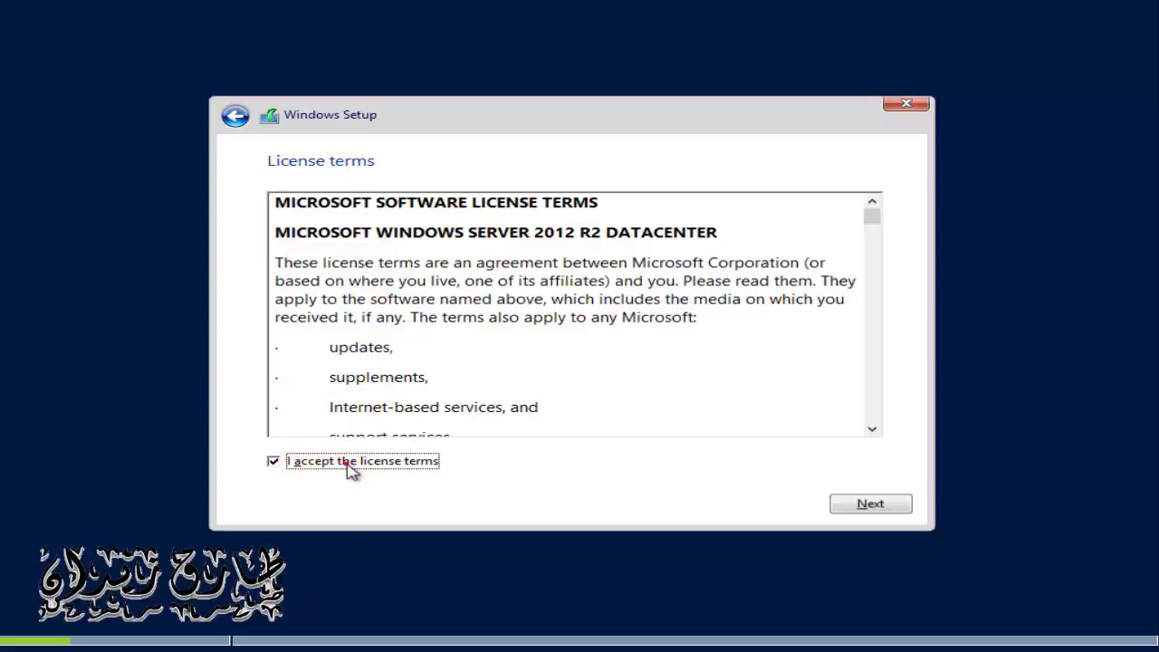
{"action": "left_click", "coordinate": [866, 511]}
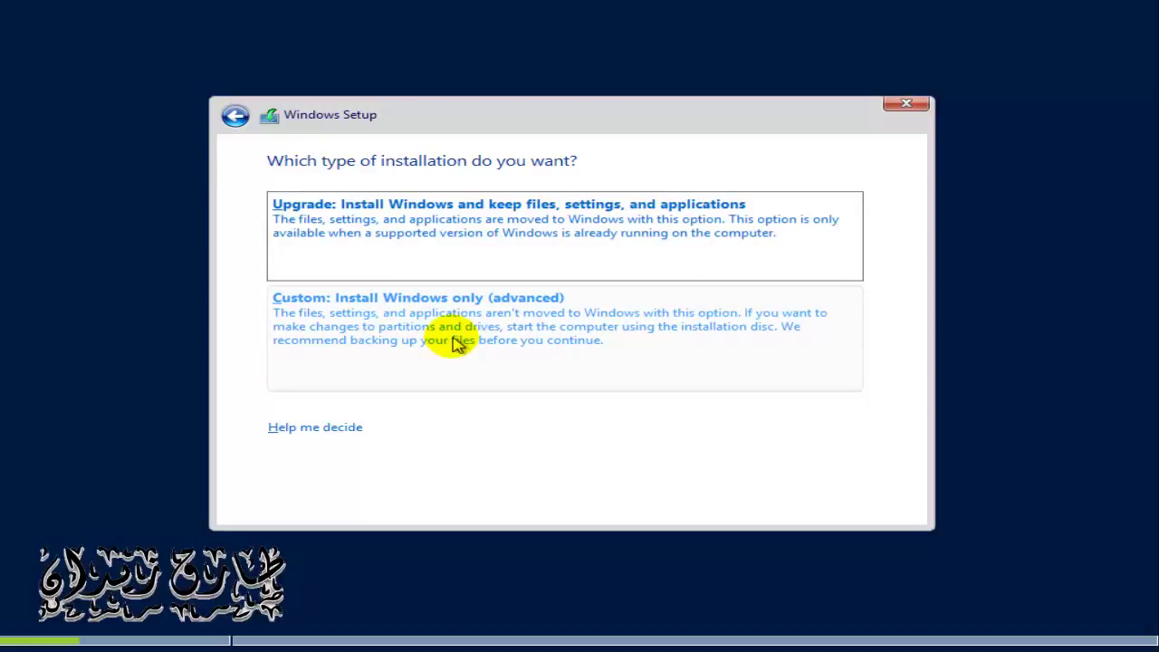
Step: Choose the 'Custom: Install Windows only (advanced)' installation type
{"action": "left_click", "coordinate": [455, 342]}
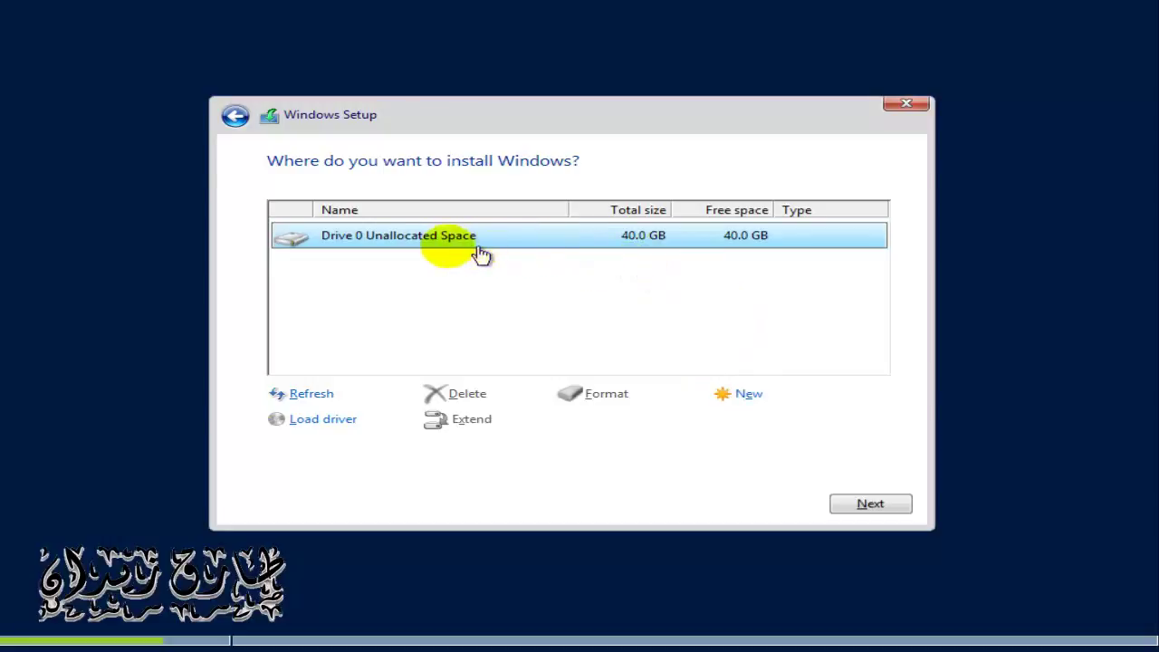
Step: Create a 40960 MB partition on Drive 0, allow the system partitions, and install on Partition 2
{"action": "left_click", "coordinate": [749, 398]}
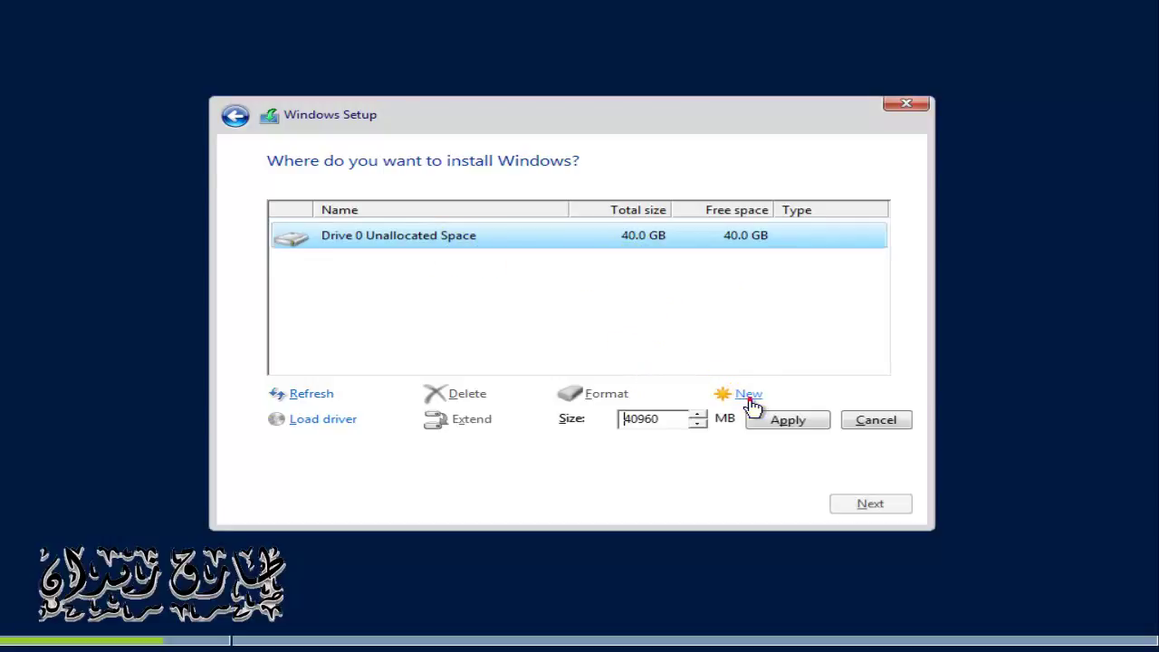
{"action": "left_click", "coordinate": [778, 420]}
{"action": "left_click", "coordinate": [749, 422]}
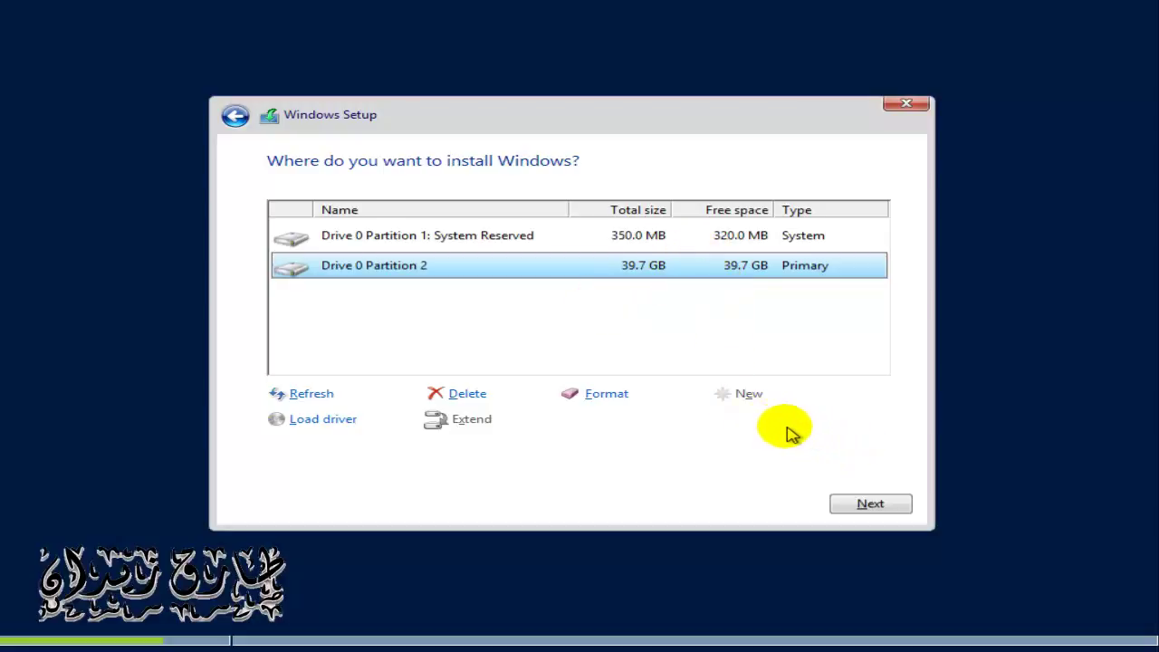
{"action": "left_click", "coordinate": [893, 505]}
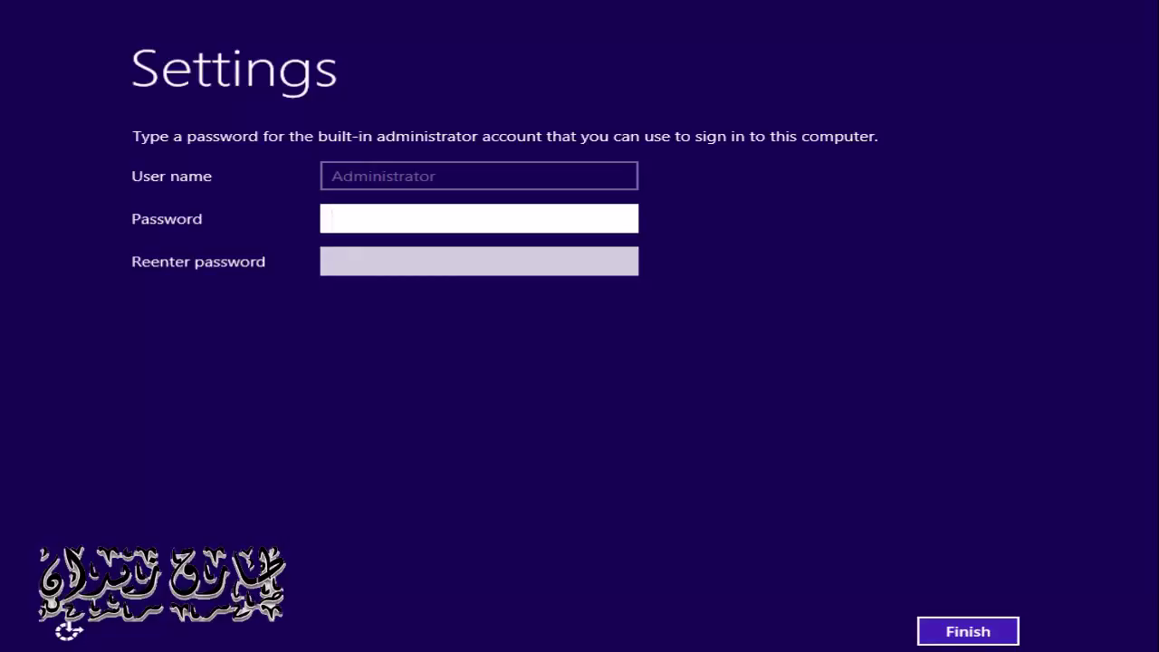
Step: Enter and re-enter a new Administrator password, reveal it to verify, and finish
{"action": "left_click", "coordinate": [606, 213]}
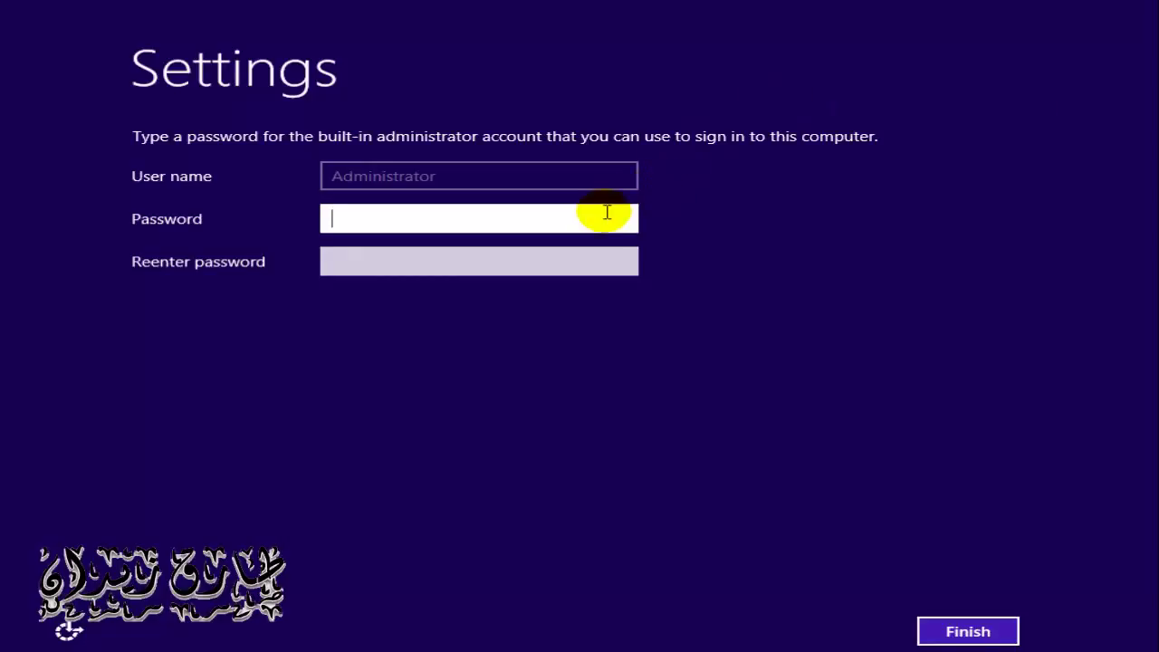
{"action": "key", "text": "Tab"}
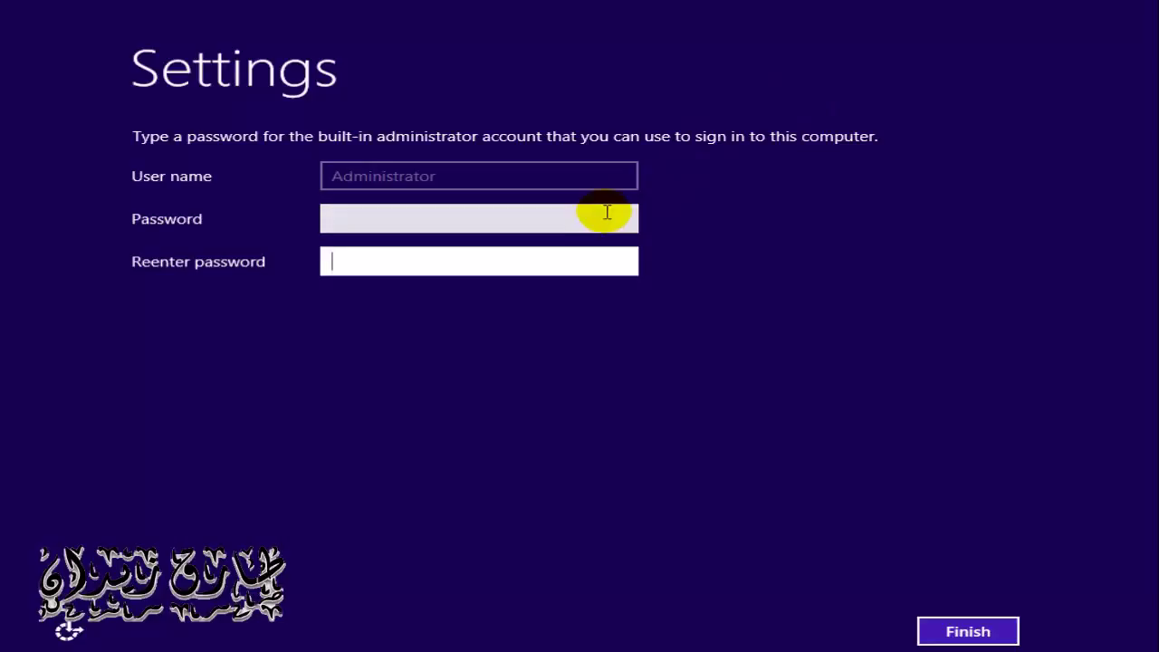
{"action": "type", "text": "123"}
{"action": "left_click", "coordinate": [622, 220]}
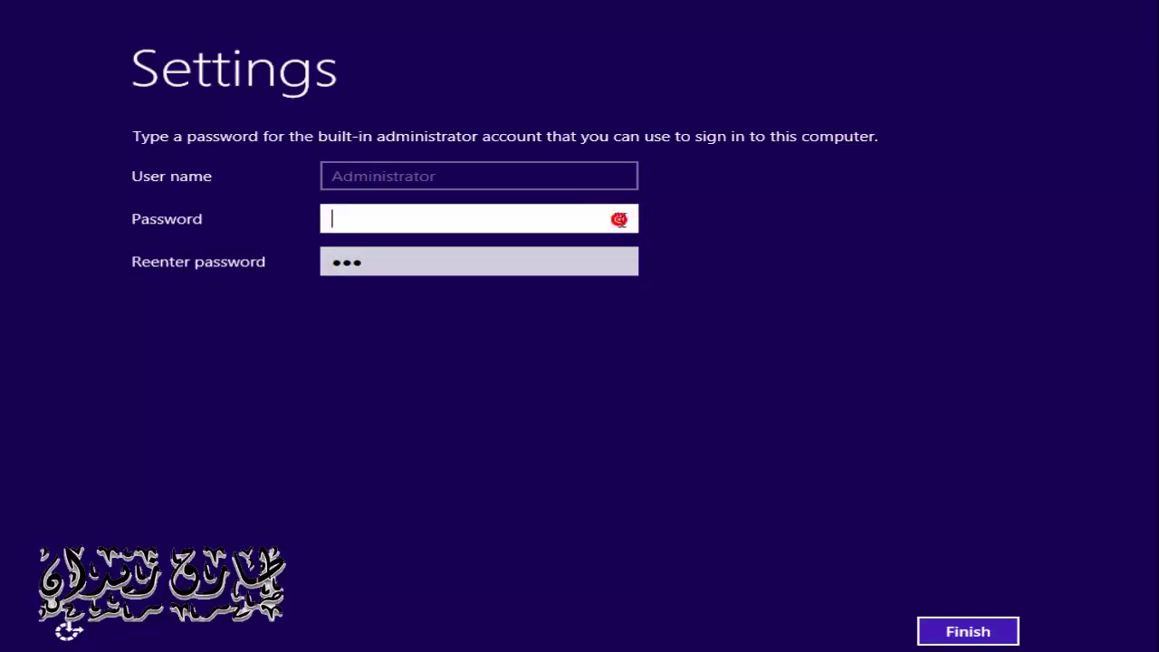
{"action": "type", "text": "1234567890"}
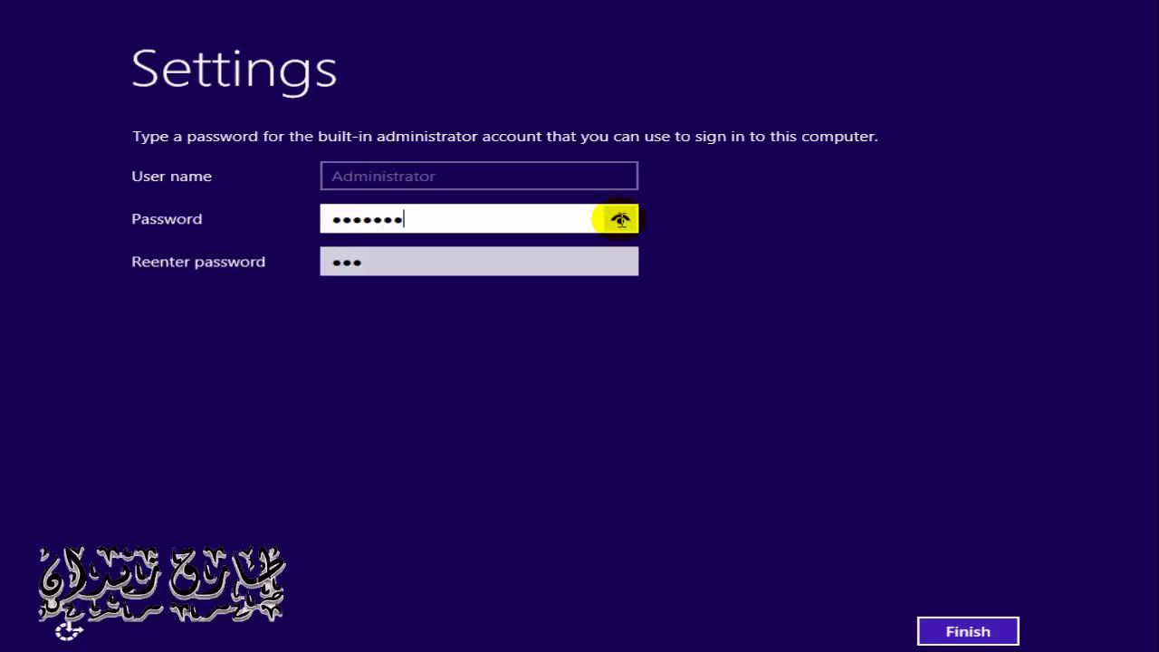
{"action": "key", "text": "Tab"}
{"action": "type", "text": "4"}
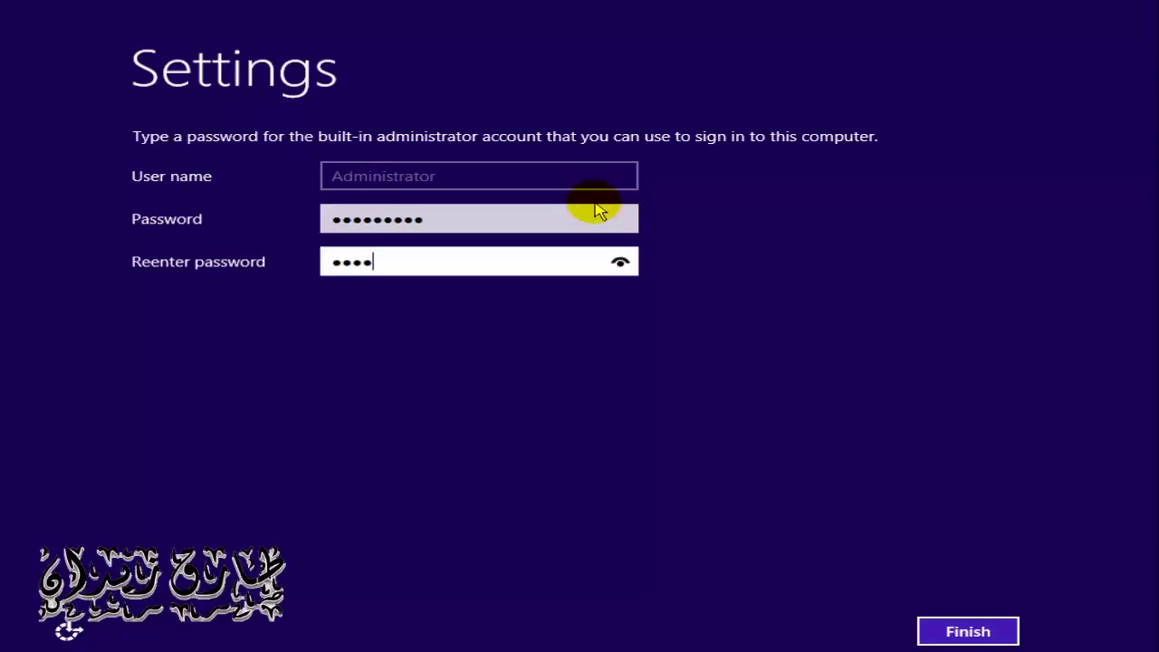
{"action": "key", "text": "BackSpace"}
{"action": "key", "text": "BackSpace"}
{"action": "key", "text": "BackSpace"}
{"action": "key", "text": "BackSpace"}
{"action": "type", "text": "1234567890"}
{"action": "left_click", "coordinate": [620, 263]}
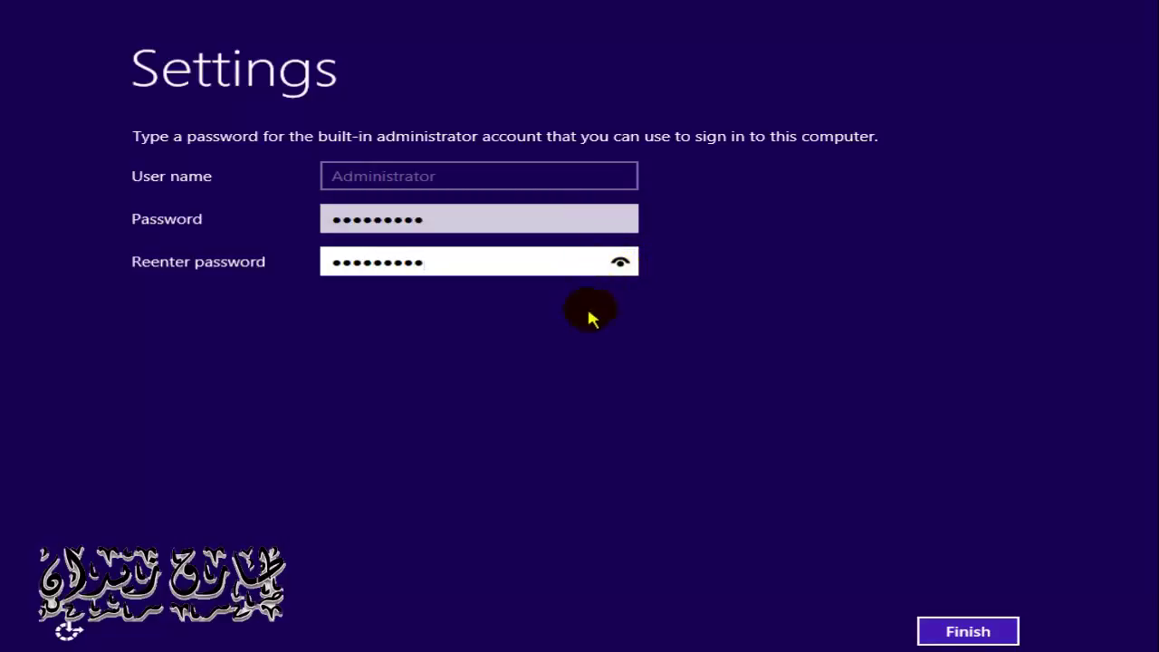
{"action": "left_click", "coordinate": [621, 271]}
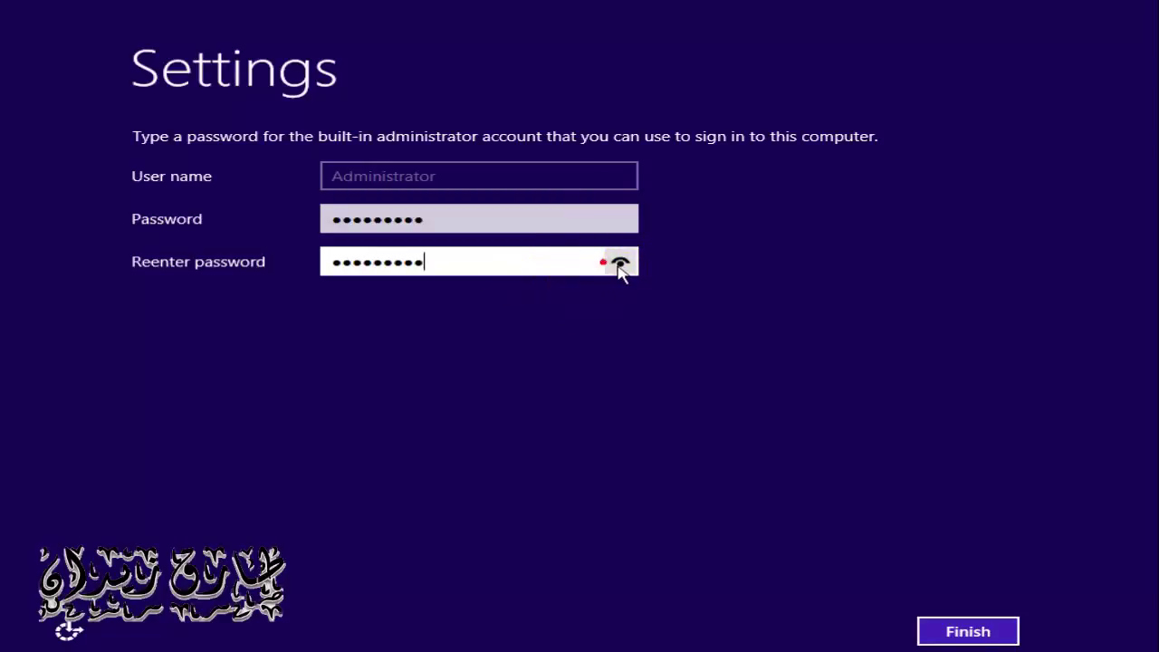
{"action": "left_click", "coordinate": [620, 264]}
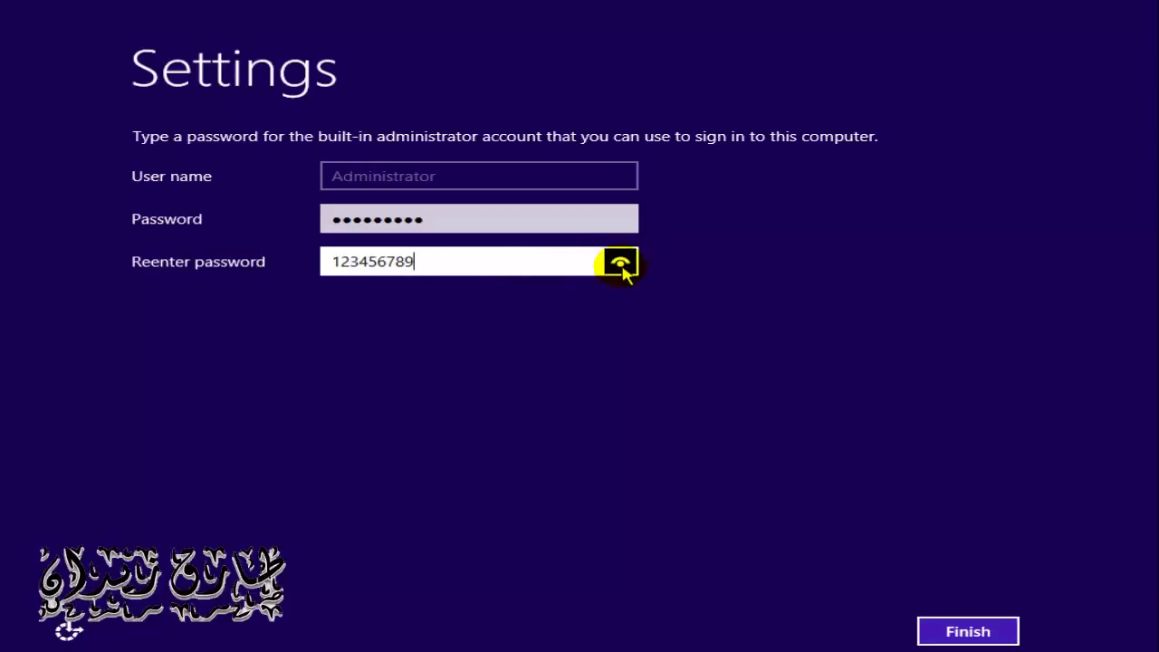
{"action": "left_click", "coordinate": [966, 634]}
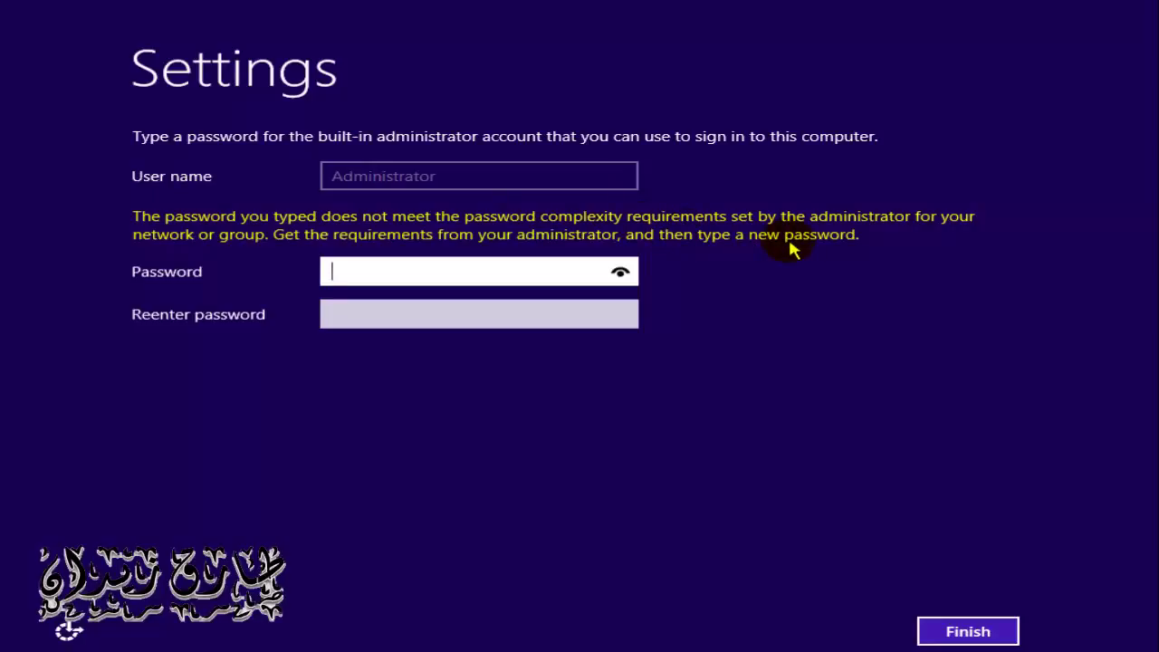
Step: Enter a complex Administrator password in both fields and finish setup
{"action": "left_click", "coordinate": [547, 267]}
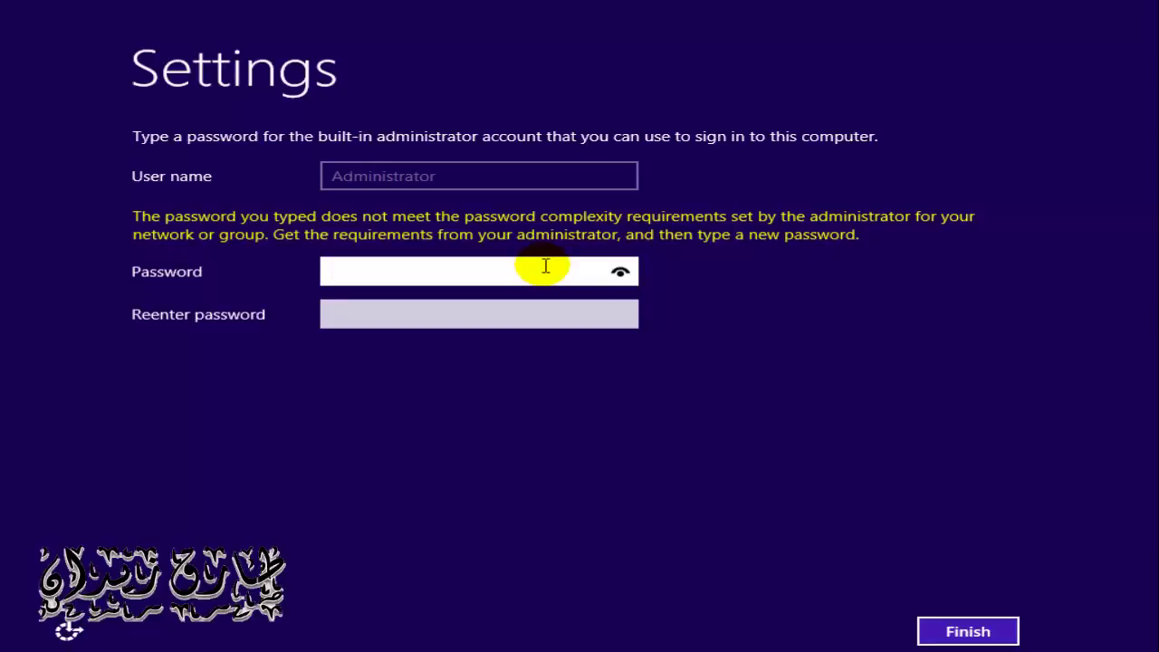
{"action": "type", "text": "aaaaaaaaaa"}
{"action": "key", "text": "Tab"}
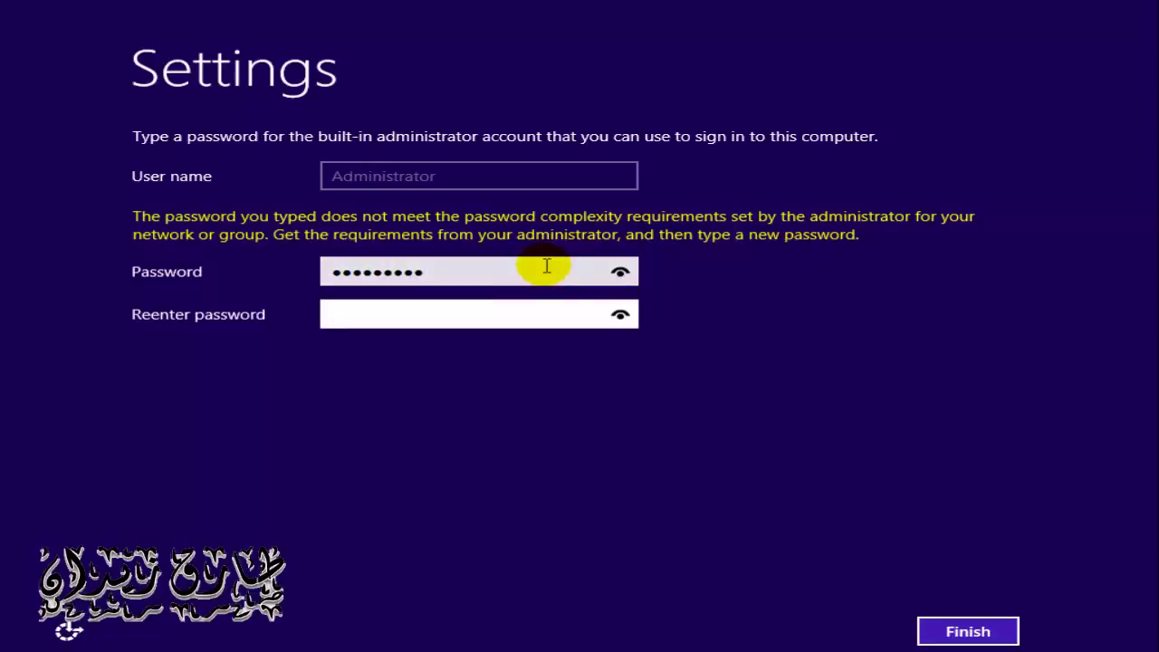
{"action": "type", "text": "aaaaaaaaaa"}
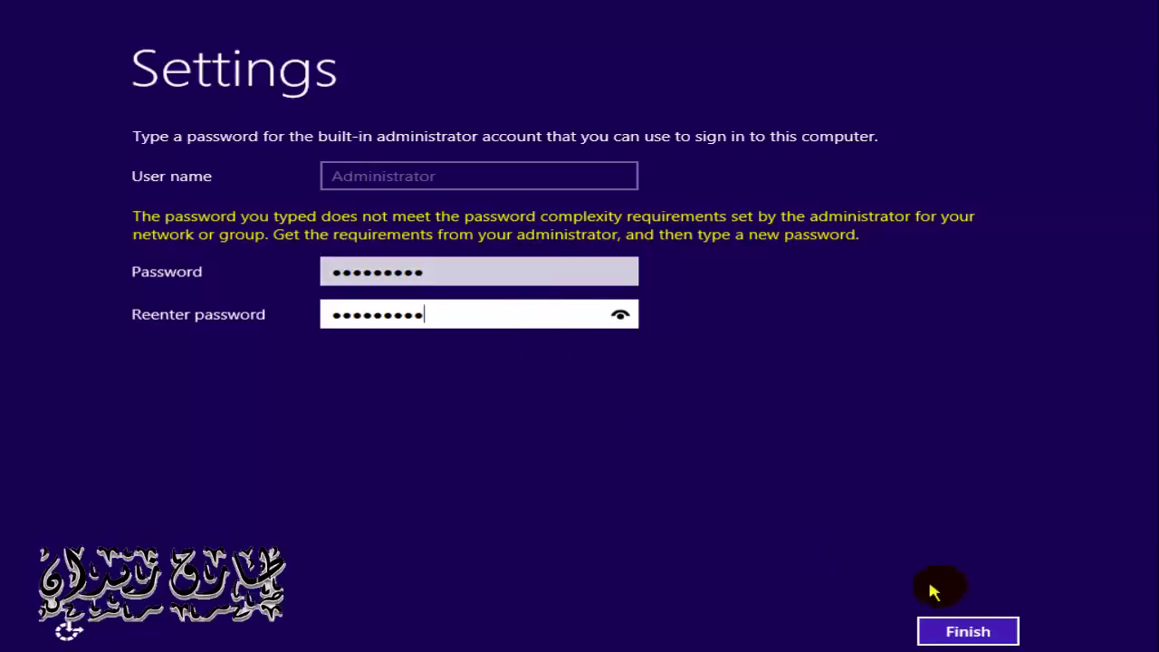
{"action": "left_click", "coordinate": [968, 629]}
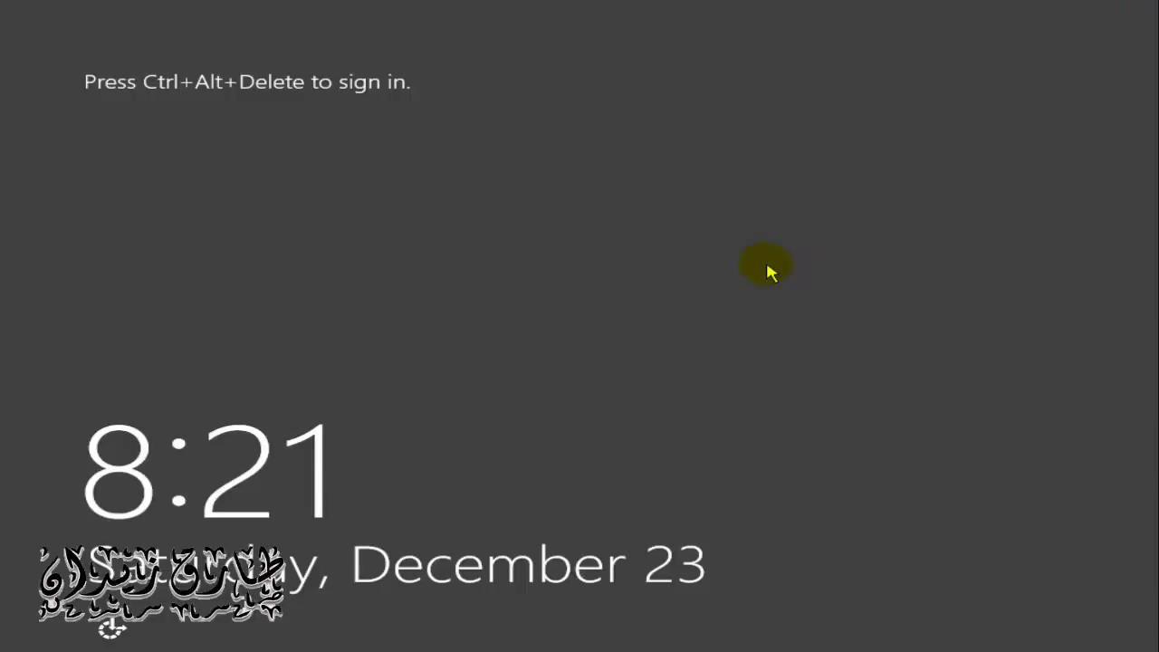
Step: Sign in as Administrator using Ctrl+Alt+Delete and the account password
{"action": "key", "text": "ctrl+alt+Delete"}
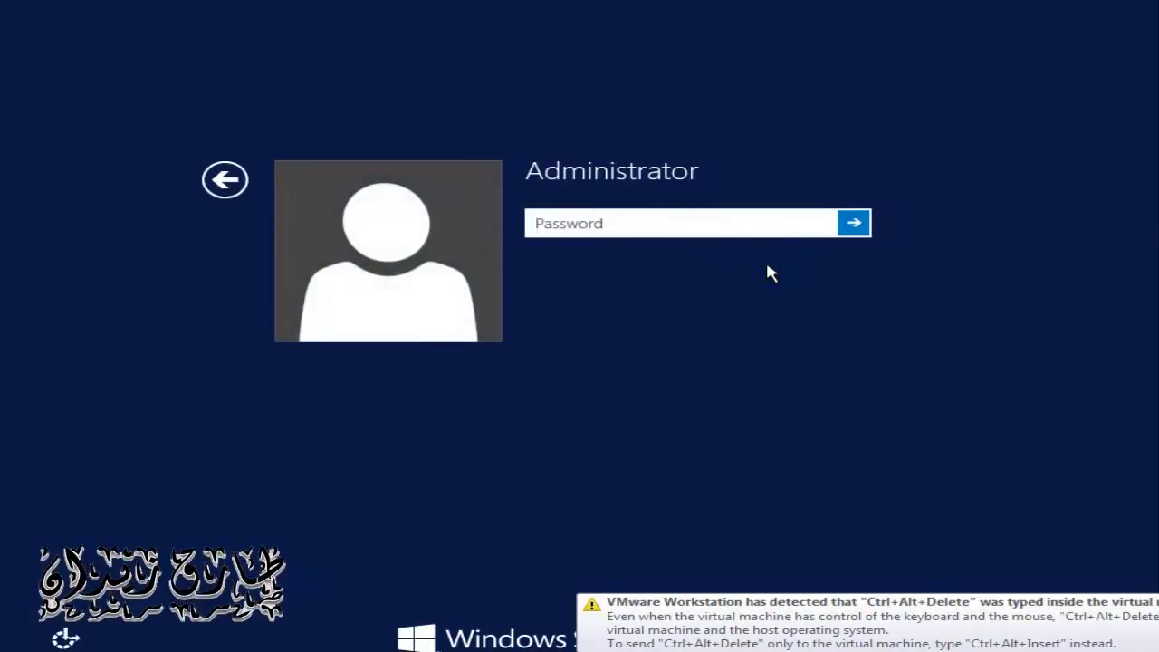
{"action": "left_click", "coordinate": [730, 224]}
{"action": "left_click", "coordinate": [663, 219]}
{"action": "type", "text": "****"}
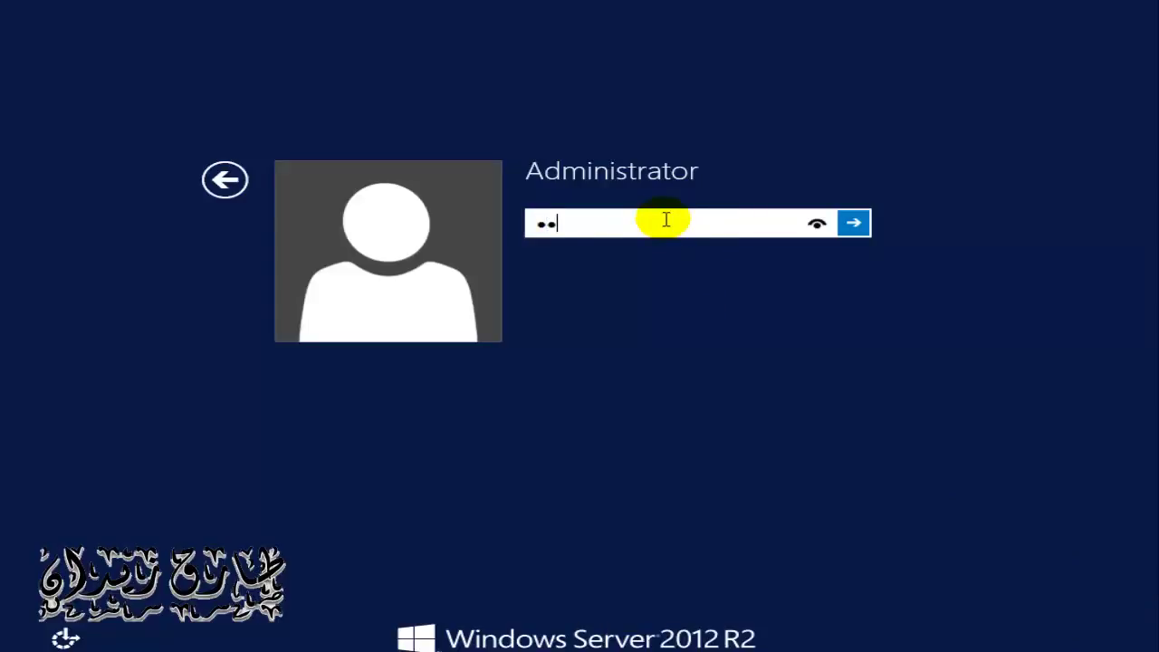
{"action": "type", "text": "*****"}
{"action": "key", "text": "Return"}
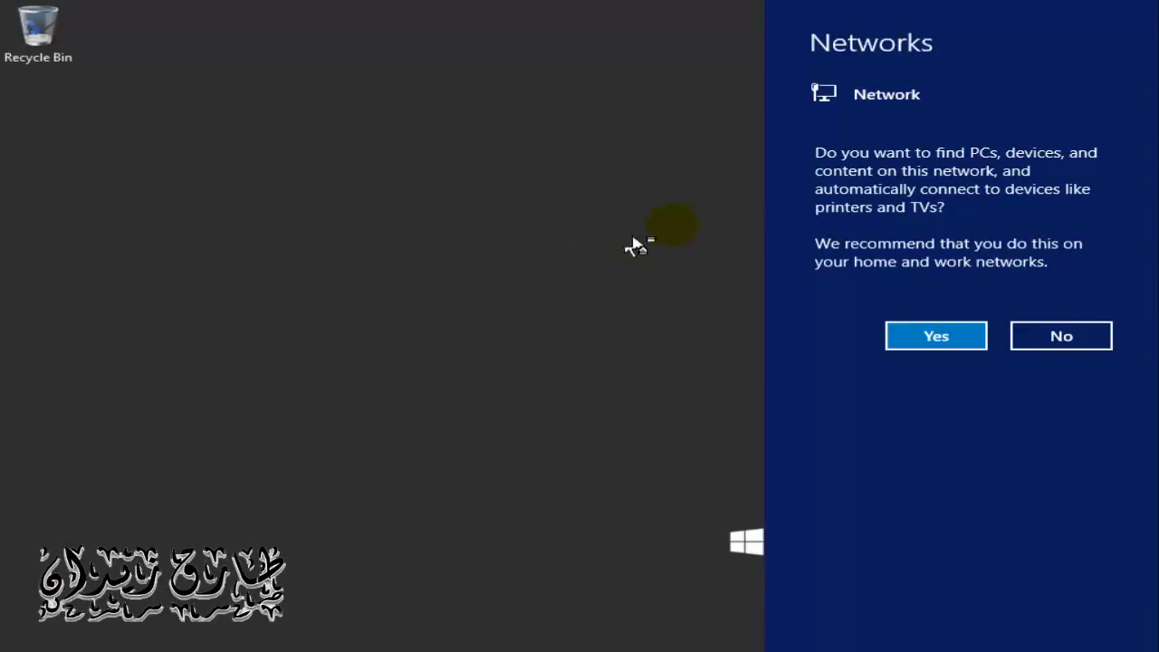
Step: Answer No to network discovery, then scroll the Server Manager Dashboard showing 1 server and 0 roles
{"action": "left_click", "coordinate": [1094, 342]}
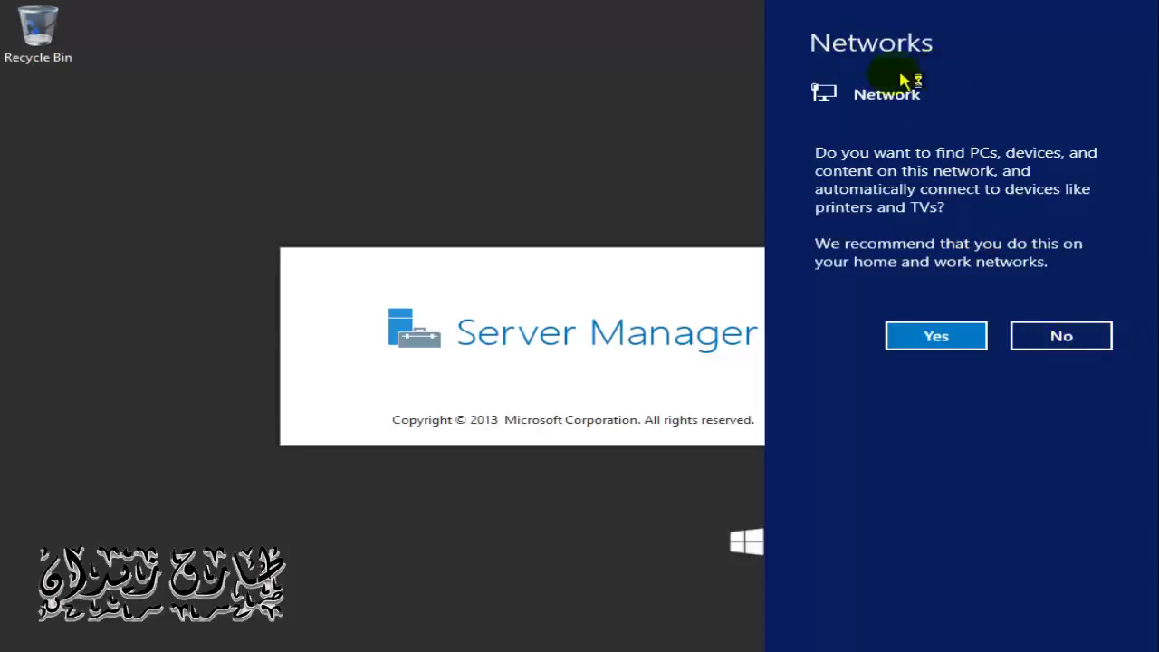
{"action": "left_click", "coordinate": [1050, 336]}
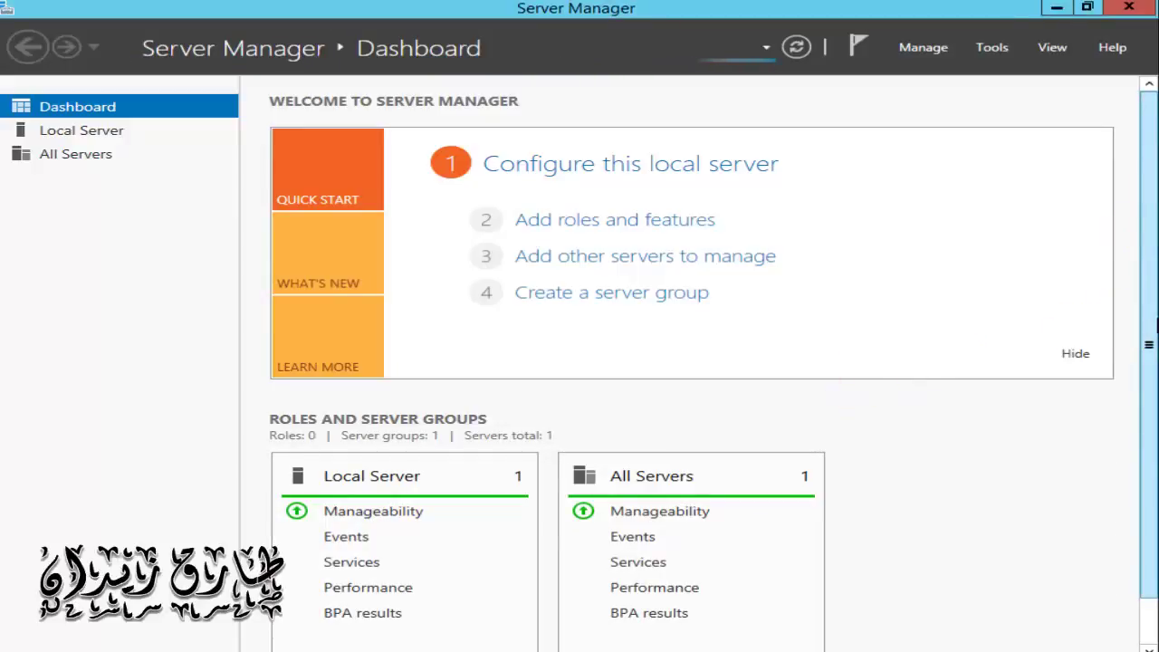
{"action": "scroll", "coordinate": [1156, 323], "scroll_direction": "down", "scroll_amount": 2}
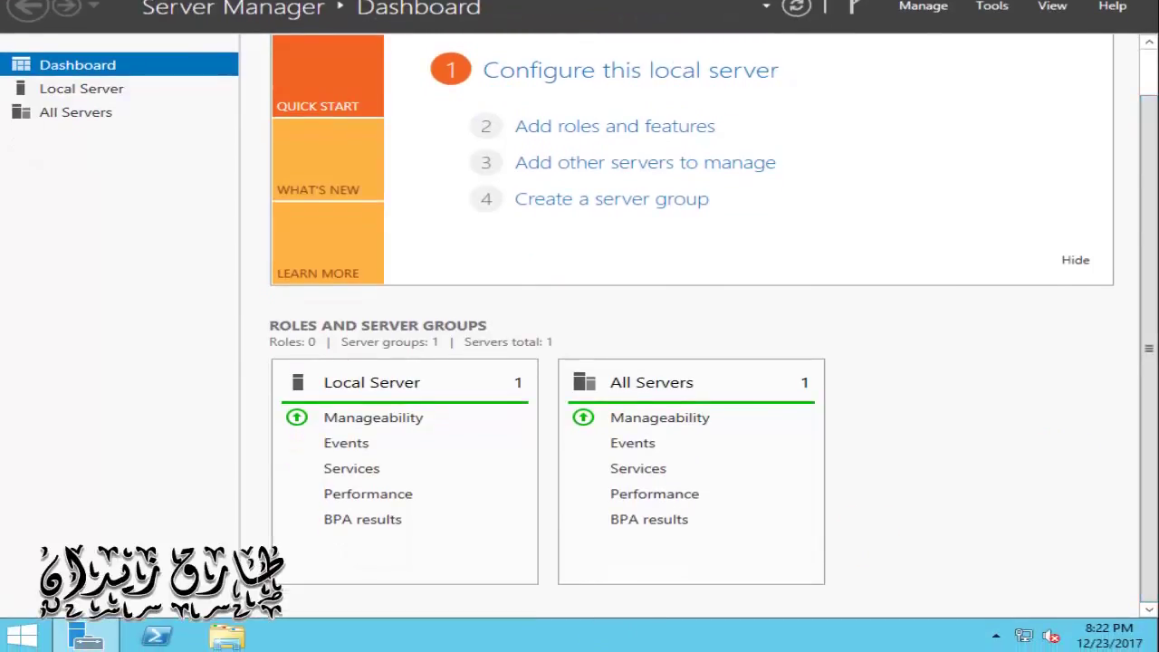
{"action": "left_click", "coordinate": [22, 637]}
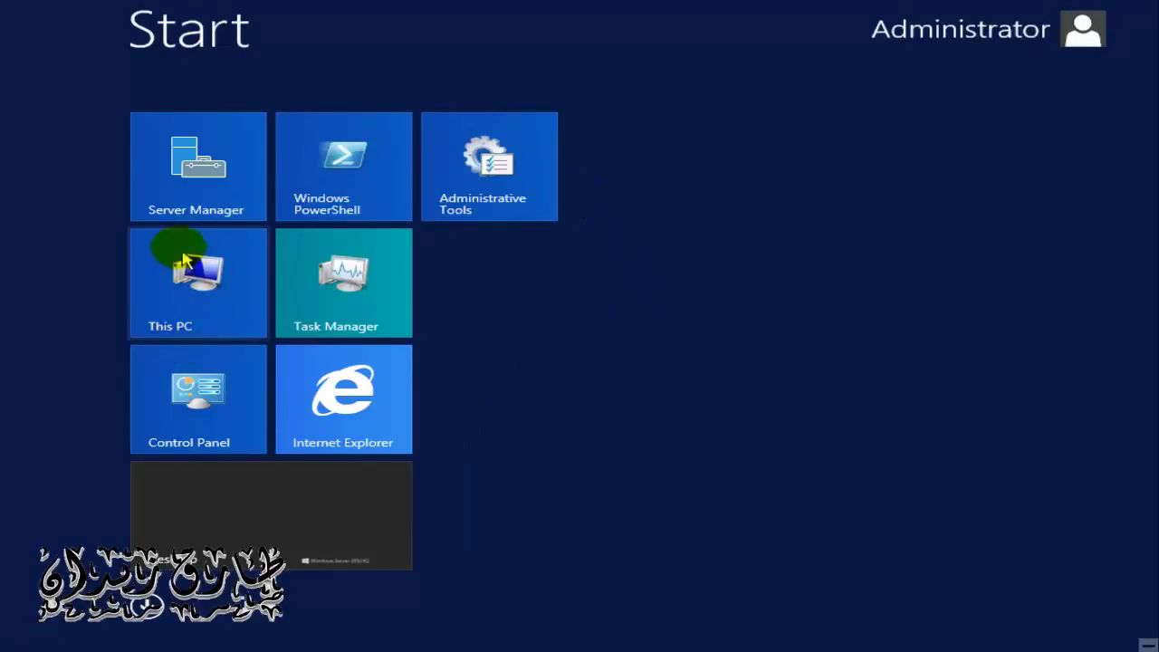
{"action": "left_click", "coordinate": [220, 279]}
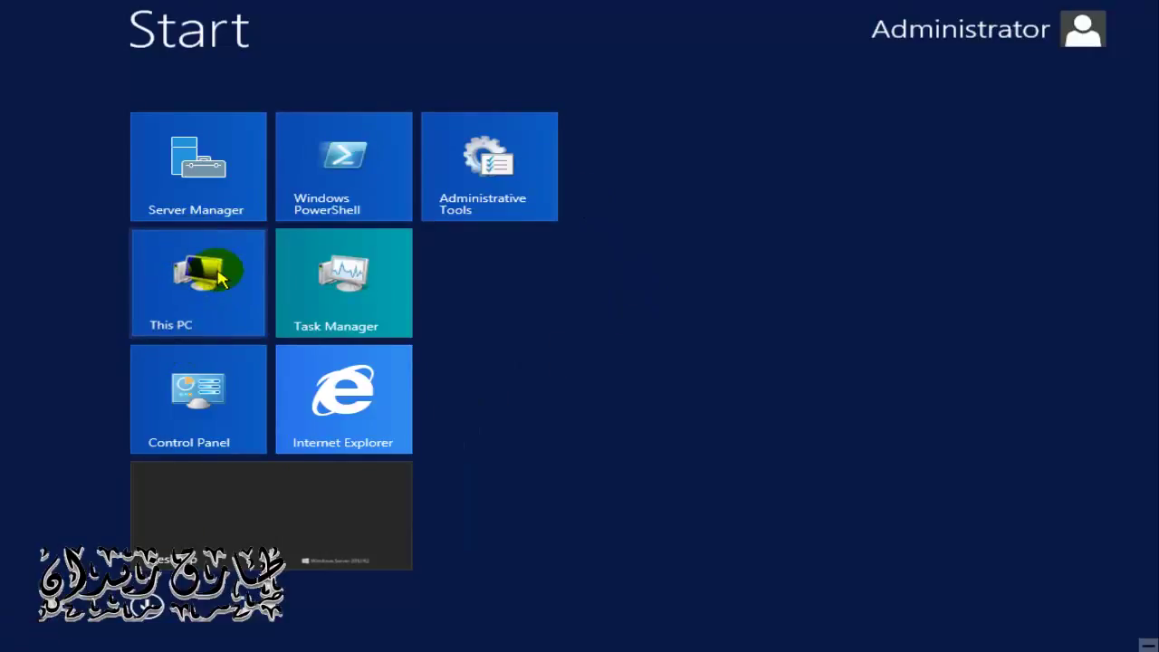
{"action": "right_click", "coordinate": [219, 276]}
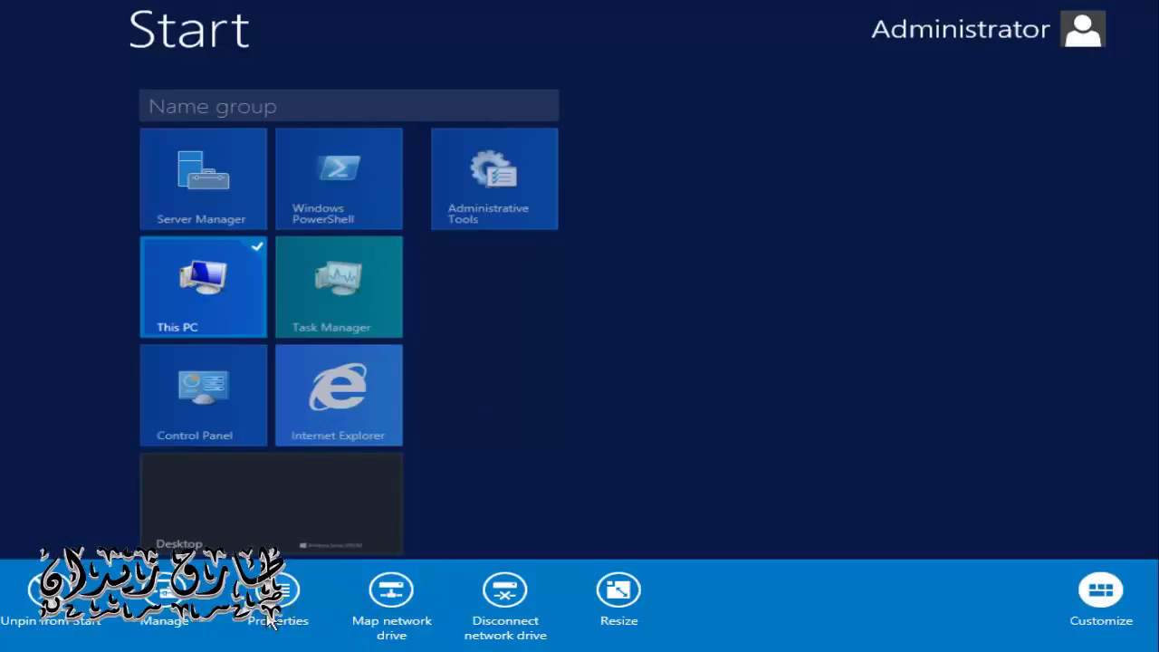
{"action": "left_click", "coordinate": [269, 620]}
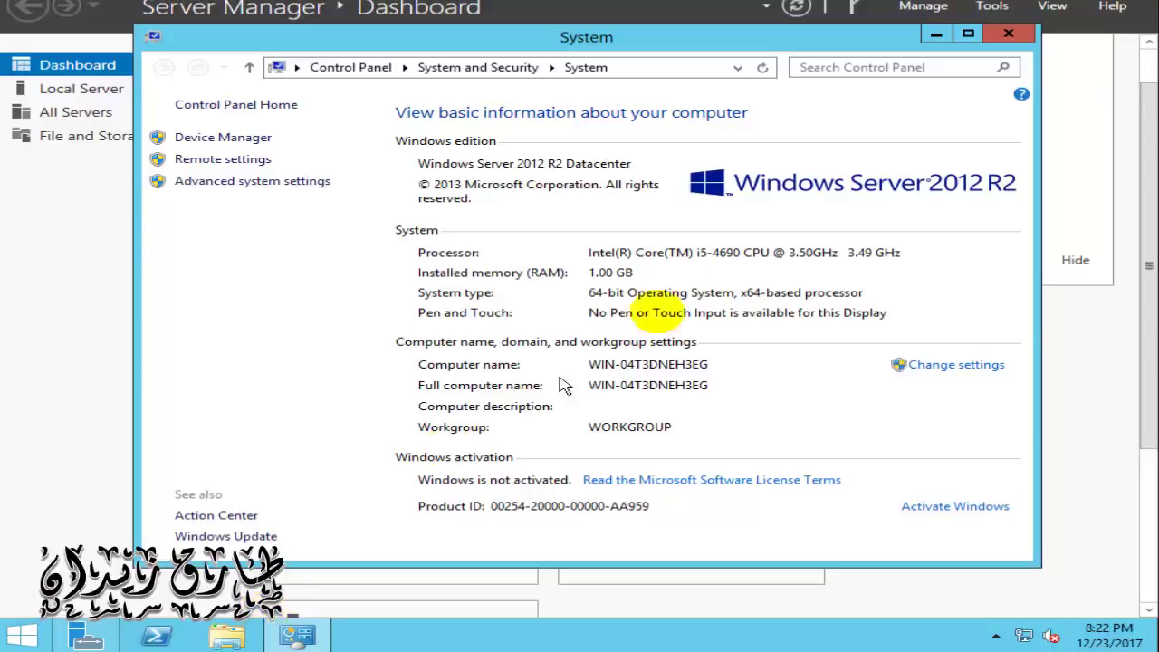
{"action": "left_click", "coordinate": [1004, 33]}
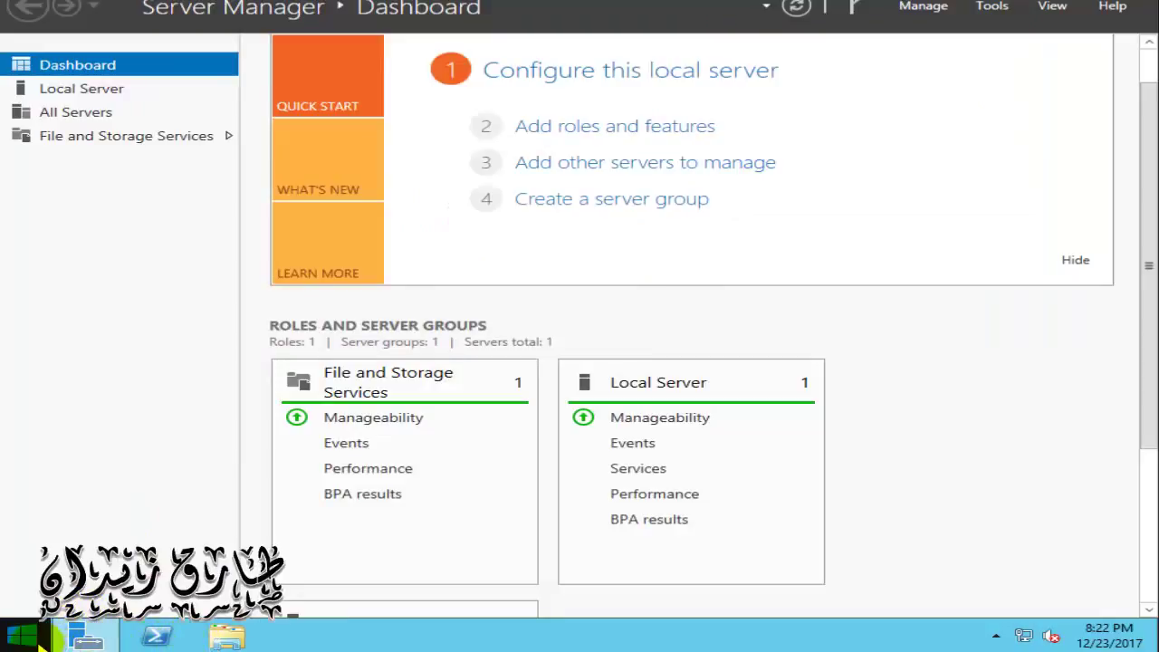
{"action": "left_click", "coordinate": [20, 635]}
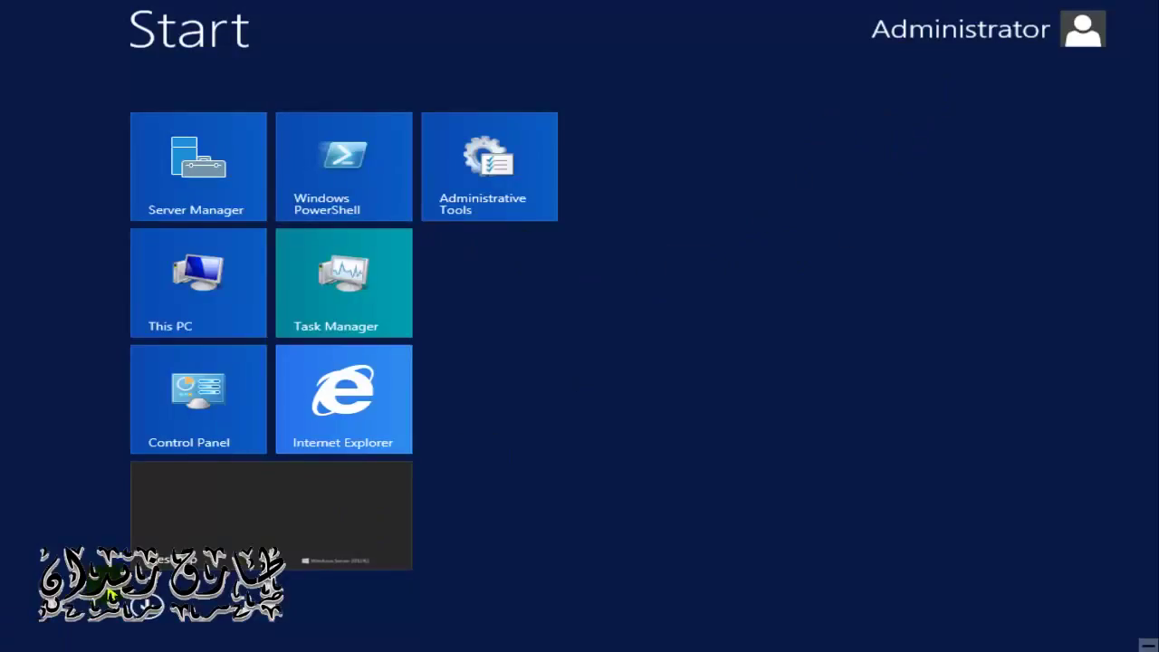
{"action": "left_click", "coordinate": [158, 610]}
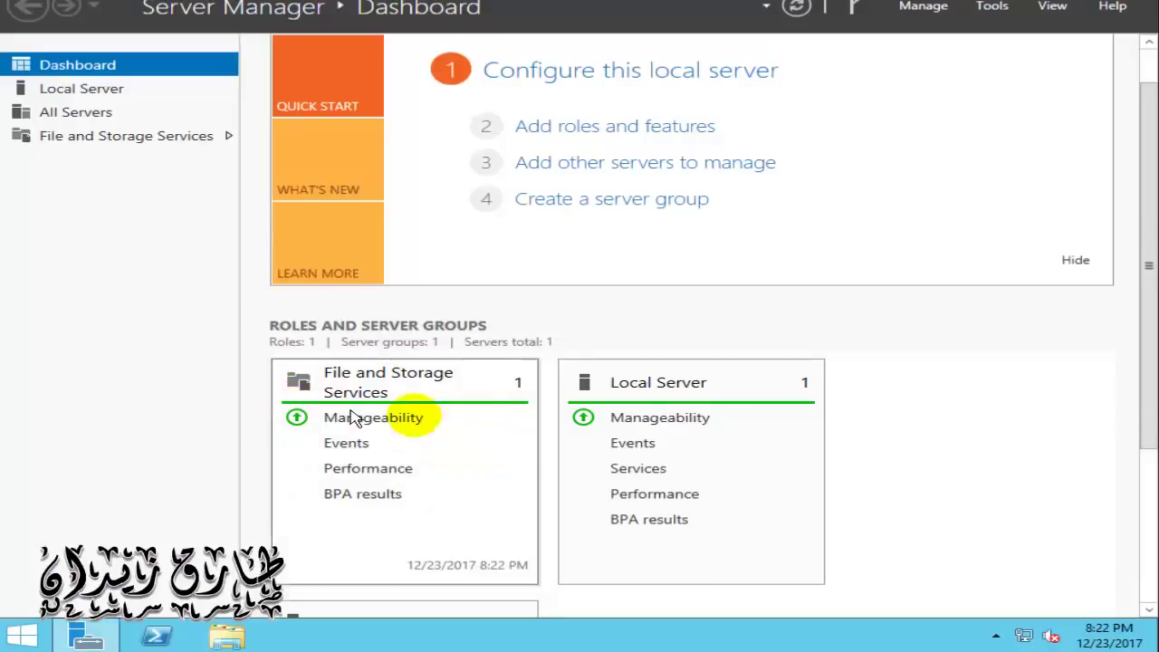
{"action": "scroll", "coordinate": [1138, 248], "scroll_direction": "up", "scroll_amount": 2}
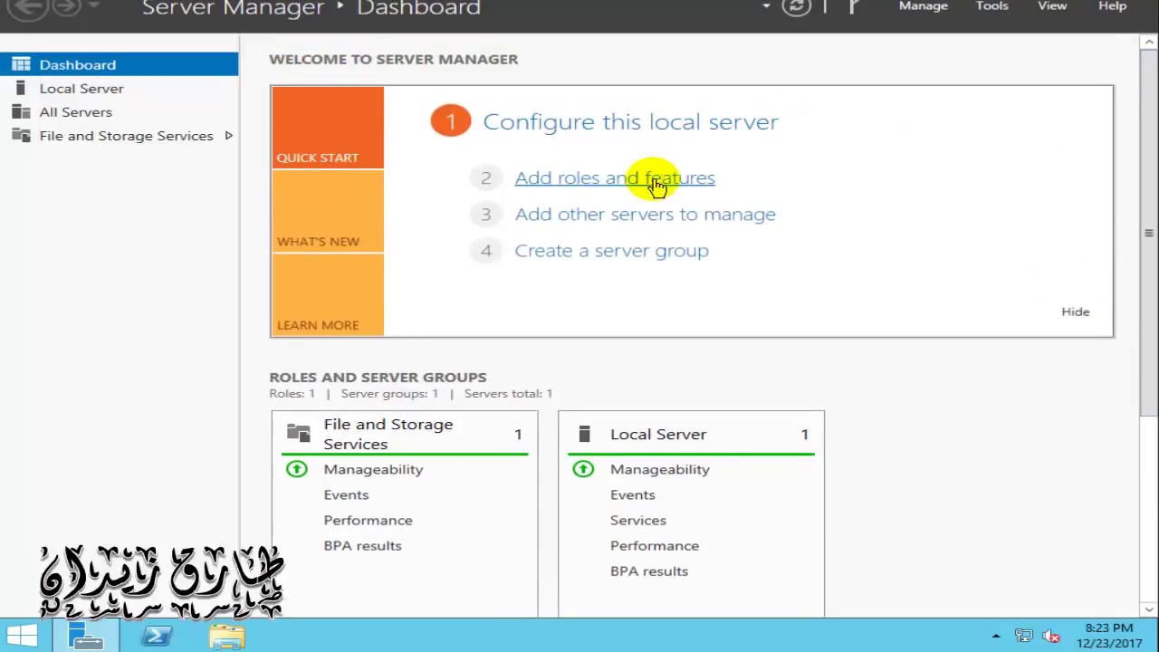
Step: Launch Add Roles and Features, jump to the Server Roles page, and scroll through the roles list
{"action": "left_click", "coordinate": [656, 181]}
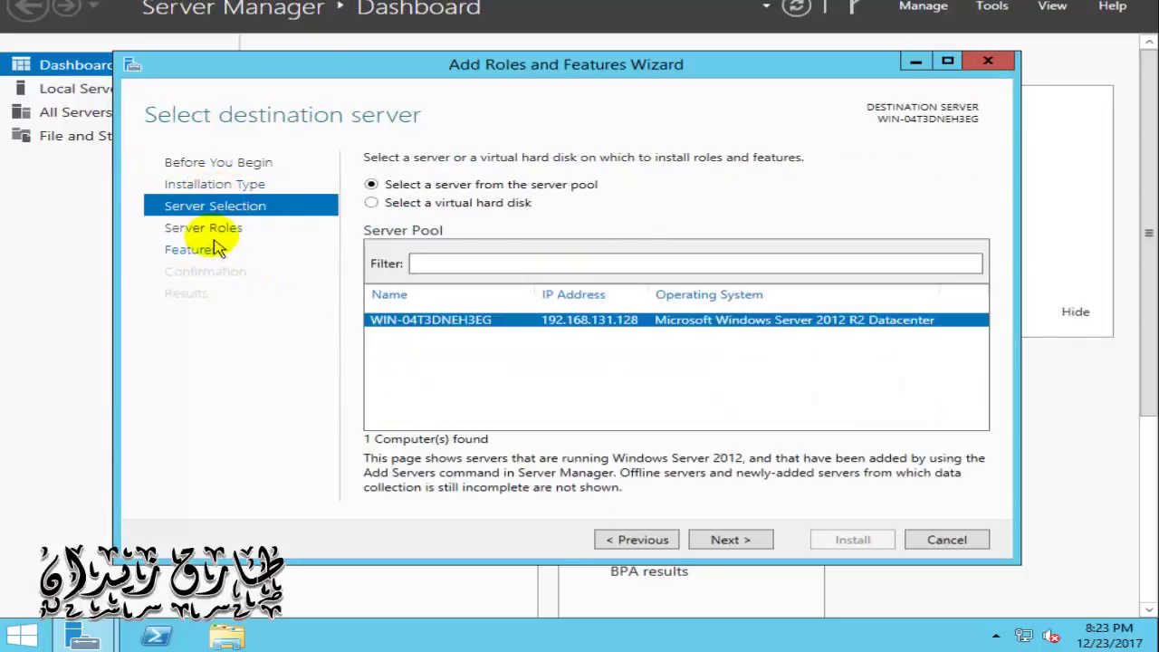
{"action": "left_click", "coordinate": [215, 230]}
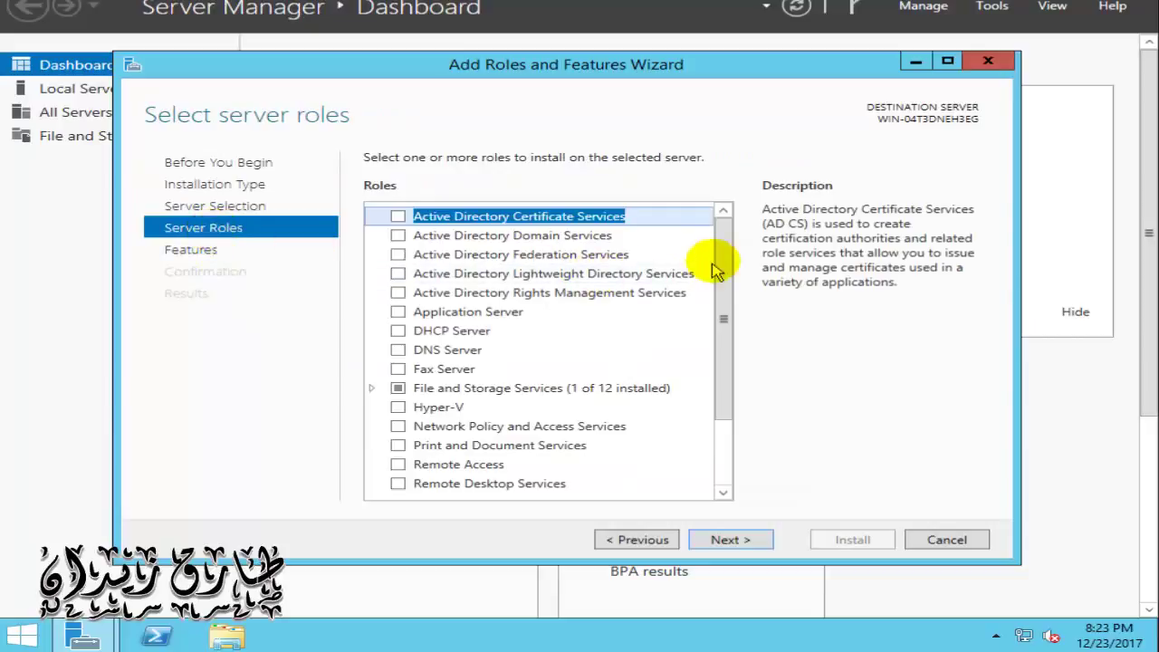
{"action": "mouse_move", "coordinate": [732, 248]}
{"action": "left_mouse_down"}
{"action": "mouse_move", "coordinate": [729, 336]}
{"action": "mouse_move", "coordinate": [723, 242]}
{"action": "left_mouse_up"}
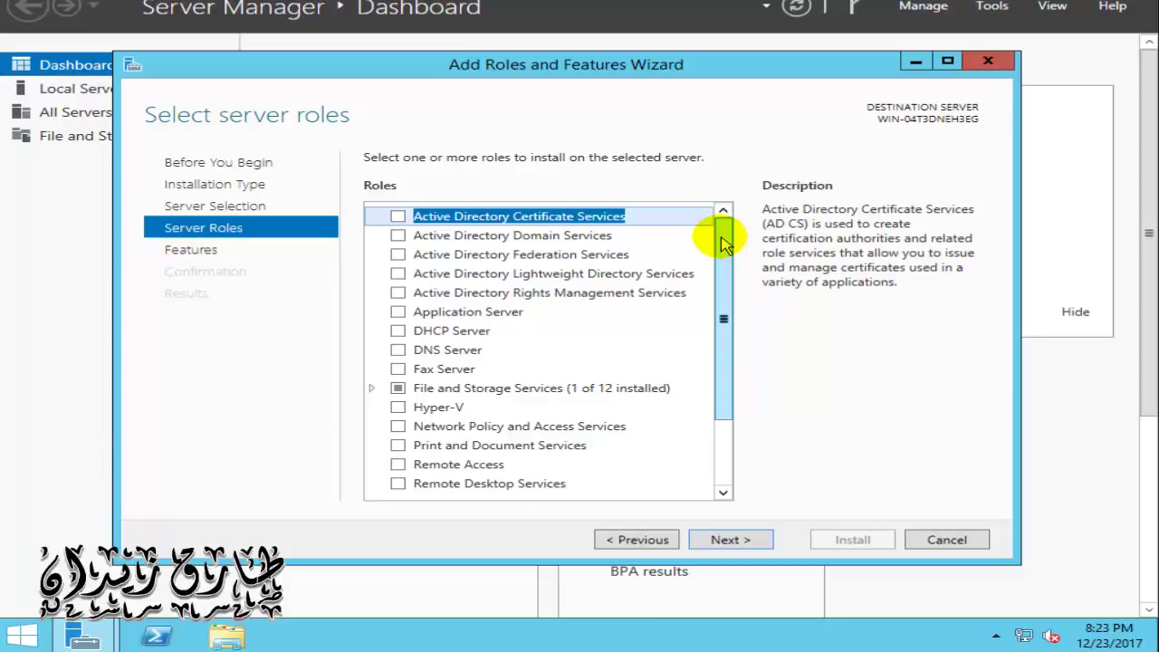
{"action": "left_click_drag", "start_coordinate": [724, 243], "coordinate": [705, 326]}
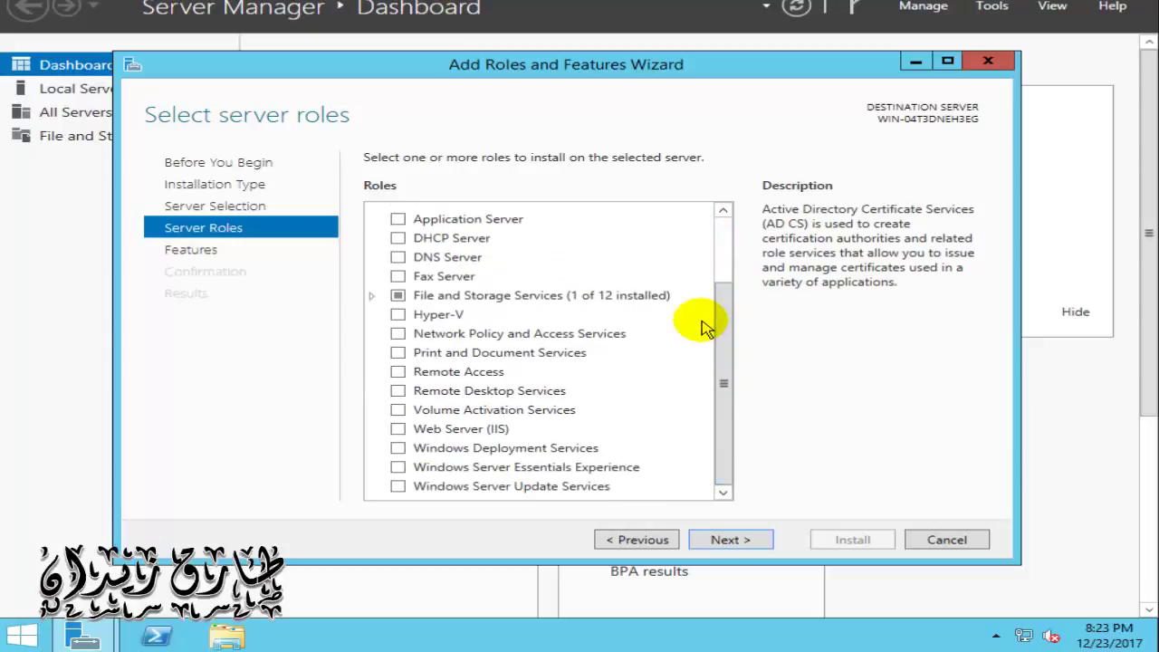